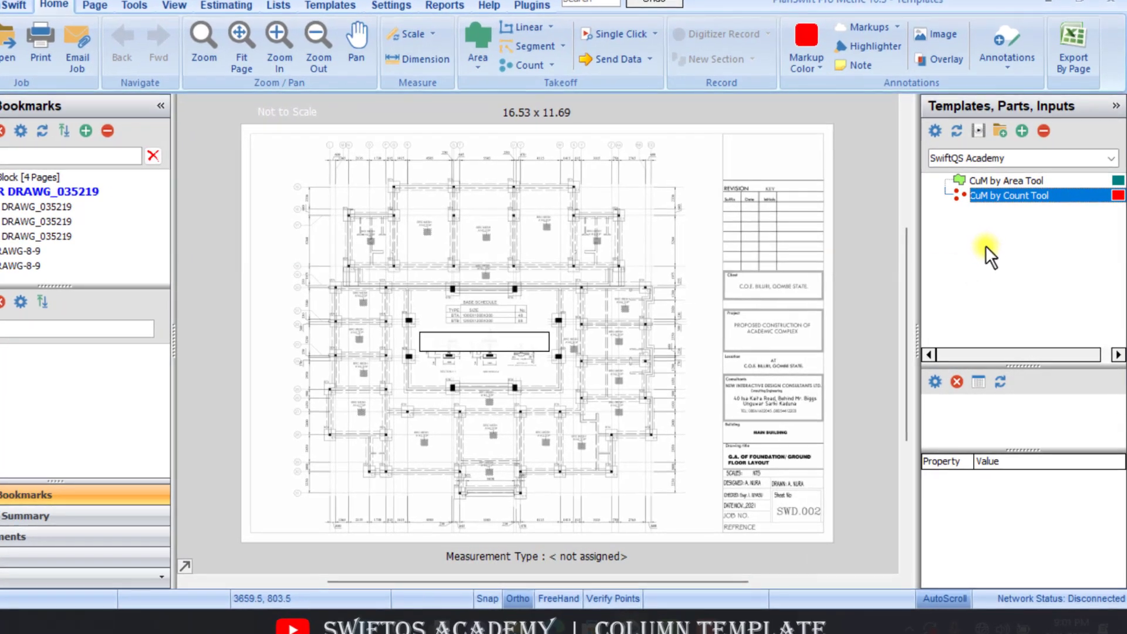
Start a takeoff from the CuM by Count Tool template named Columns, with length 0.66 M, width 0.46 M and height 4.00 M
double_click(930, 196)
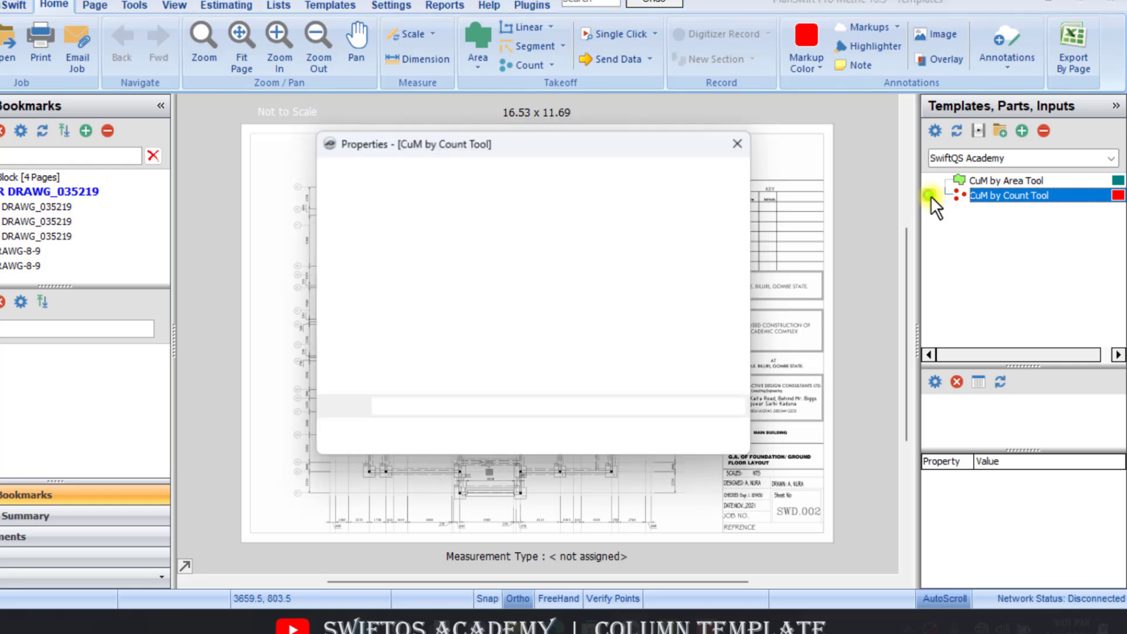
type("Columns")
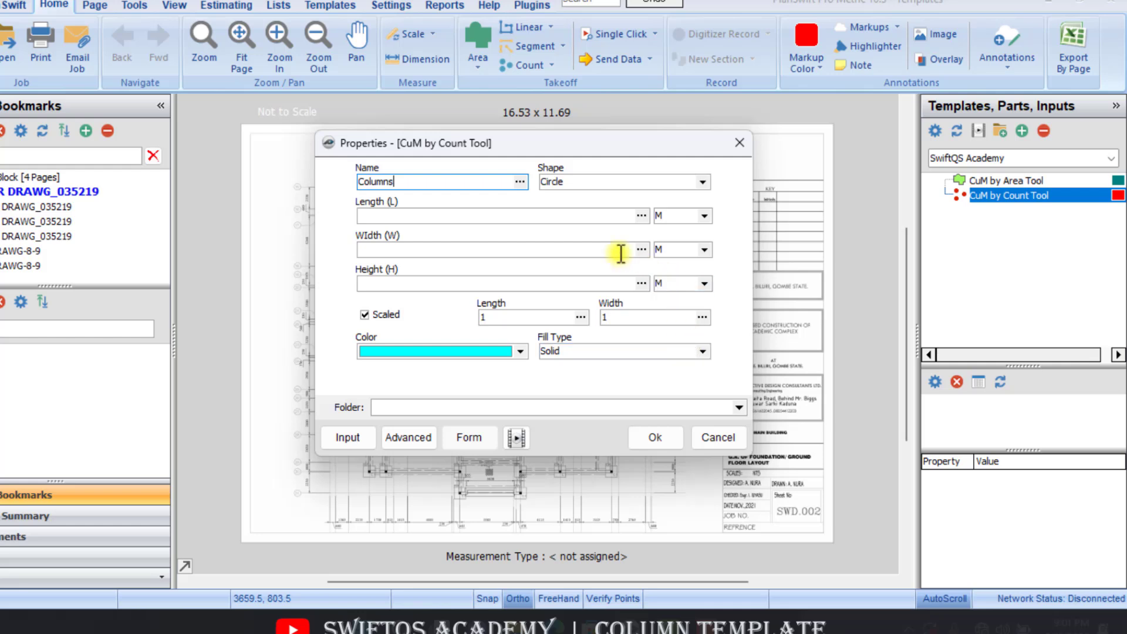
left_click(573, 216)
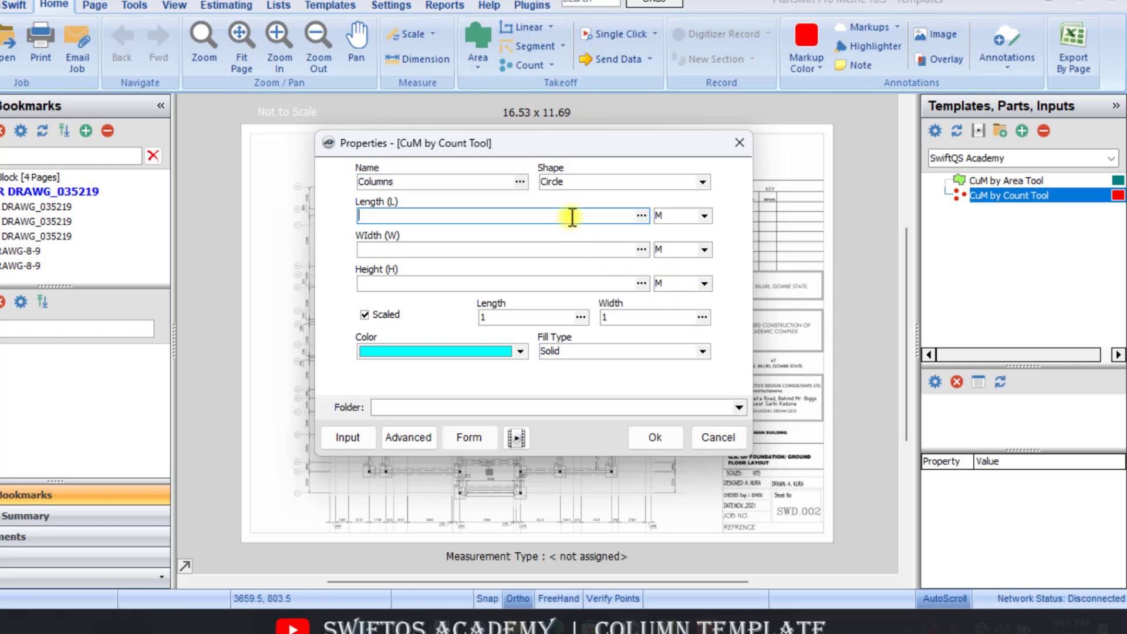
type("0.66")
left_click(575, 247)
type("0.46")
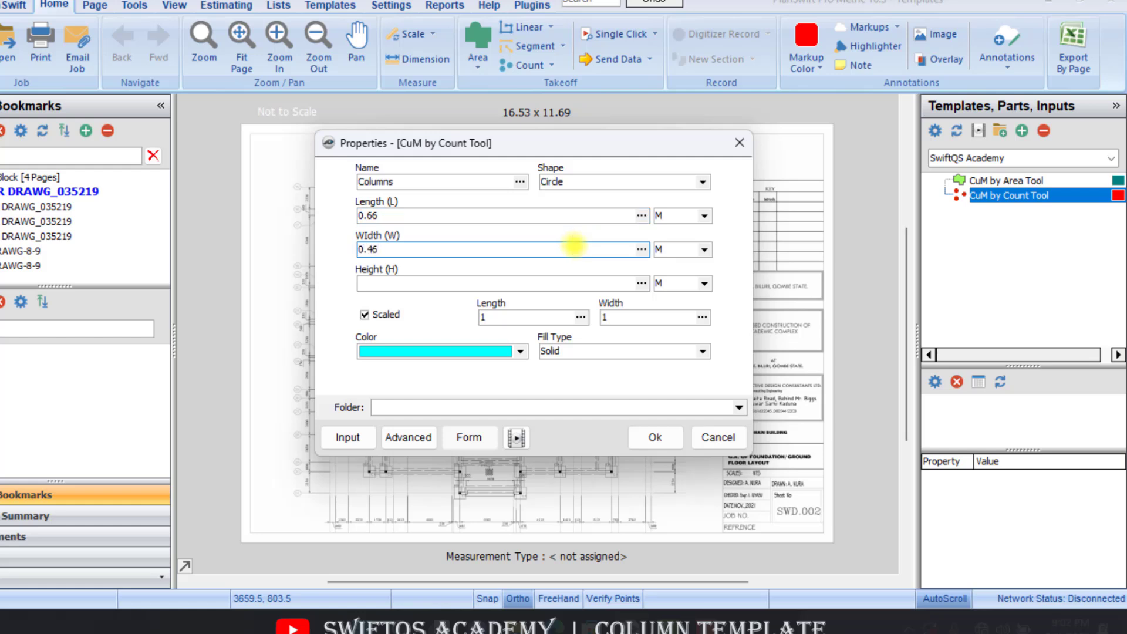
left_click(526, 280)
type("4.00")
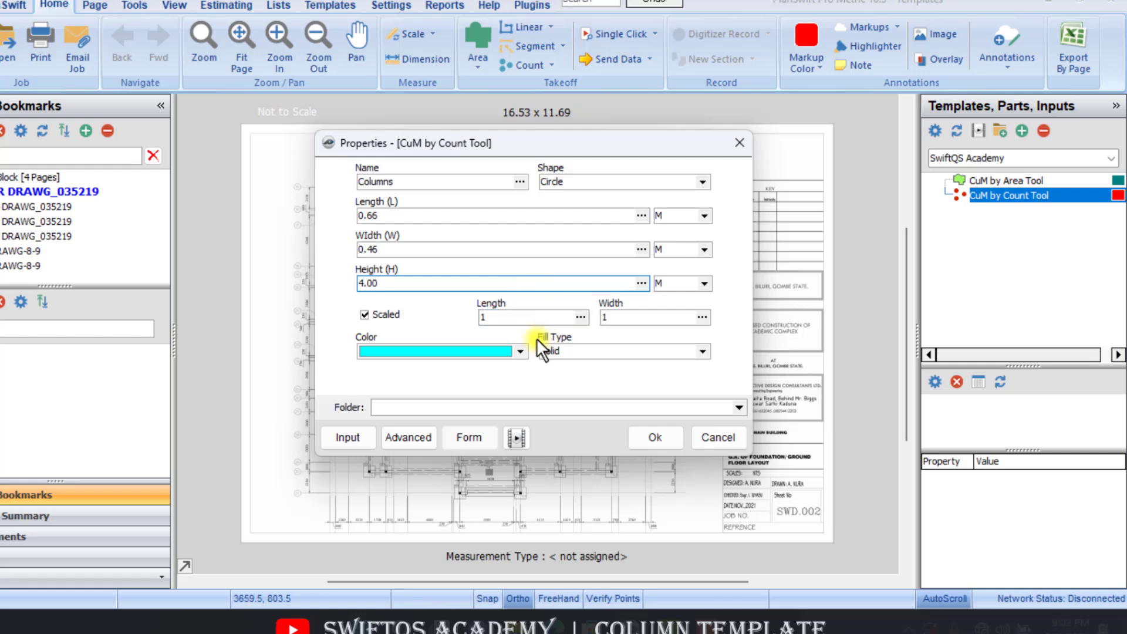
Set the Columns takeoff's colour to blue and its shape to Square, and accept the properties
left_click(522, 351)
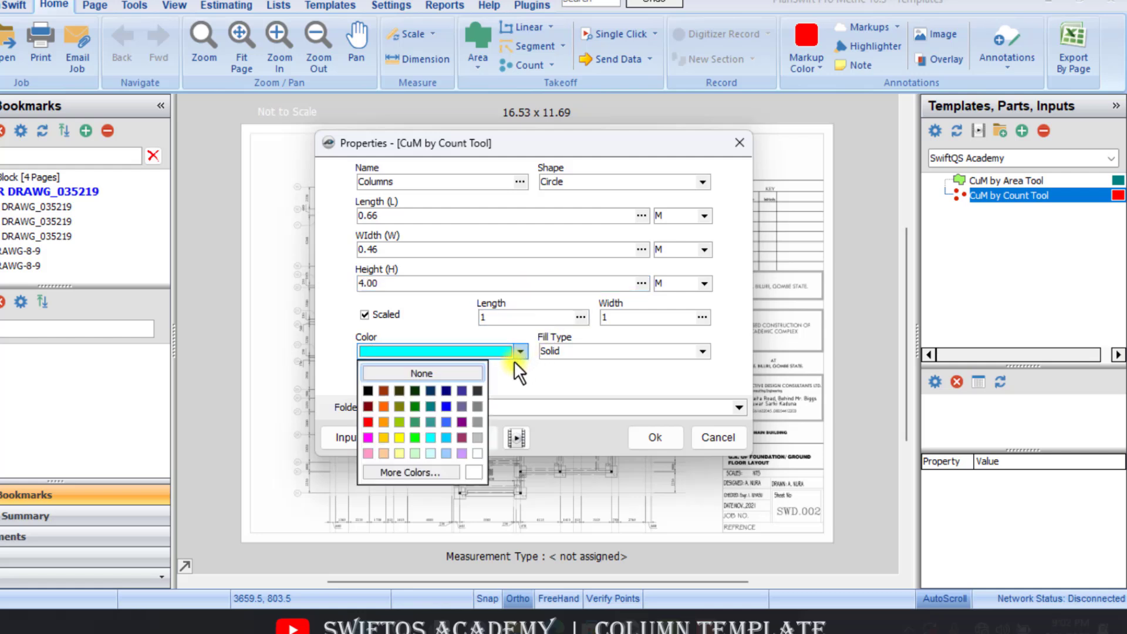
left_click(445, 408)
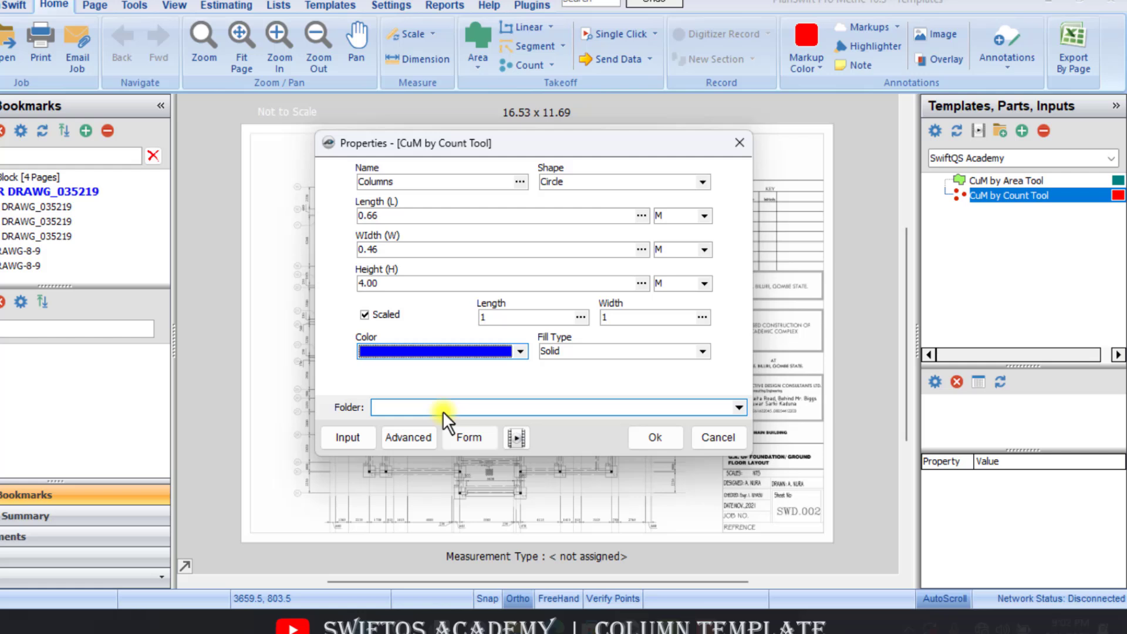
left_click(701, 183)
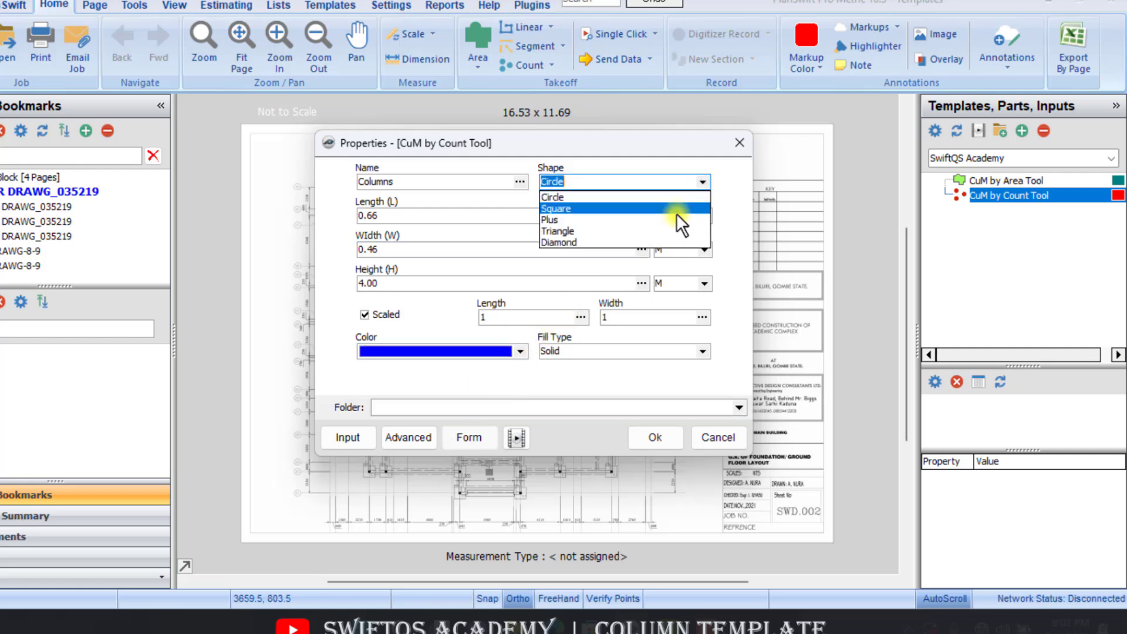
left_click(647, 209)
left_click(670, 438)
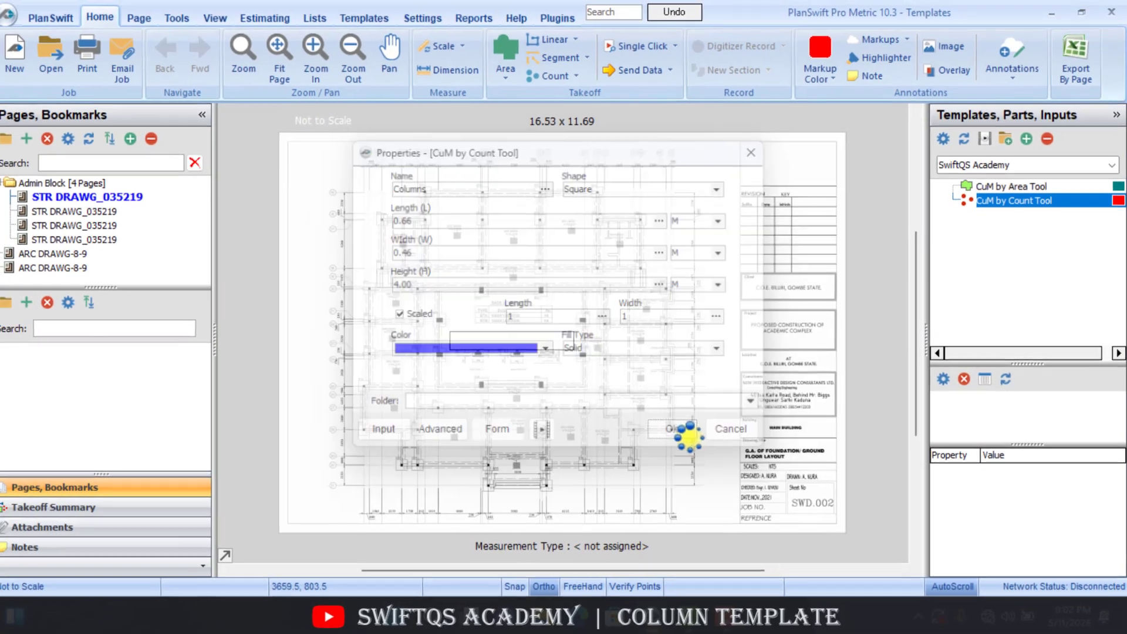
Count the eight large black columns around the central base schedule on the foundation plan and stop recording
scroll(499, 314, "up", 4)
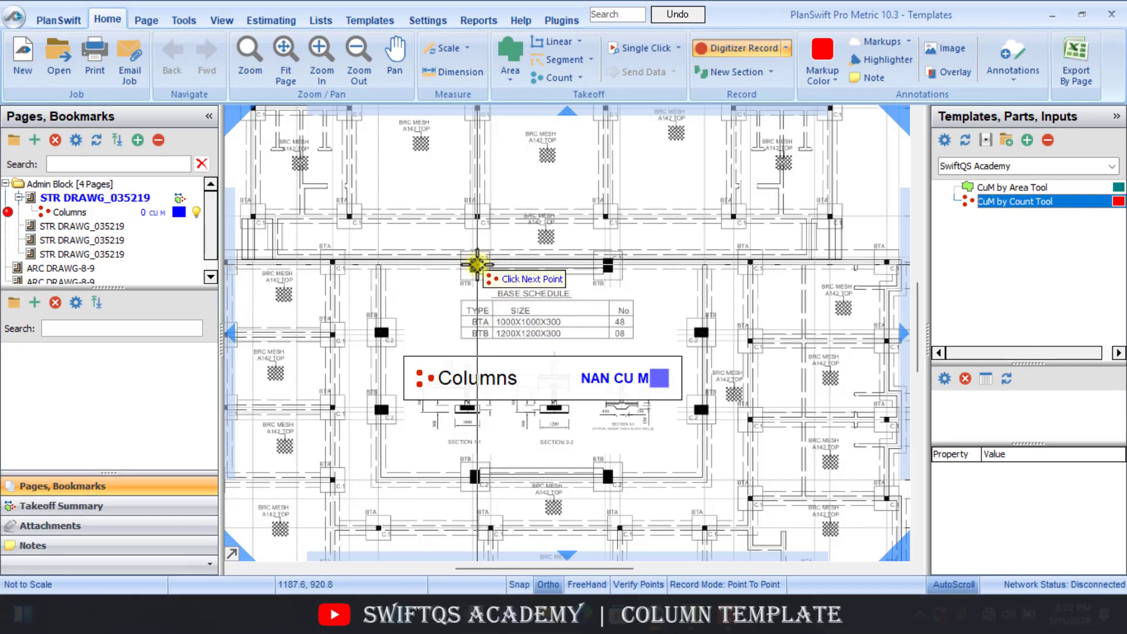
left_click(476, 265)
left_click(608, 266)
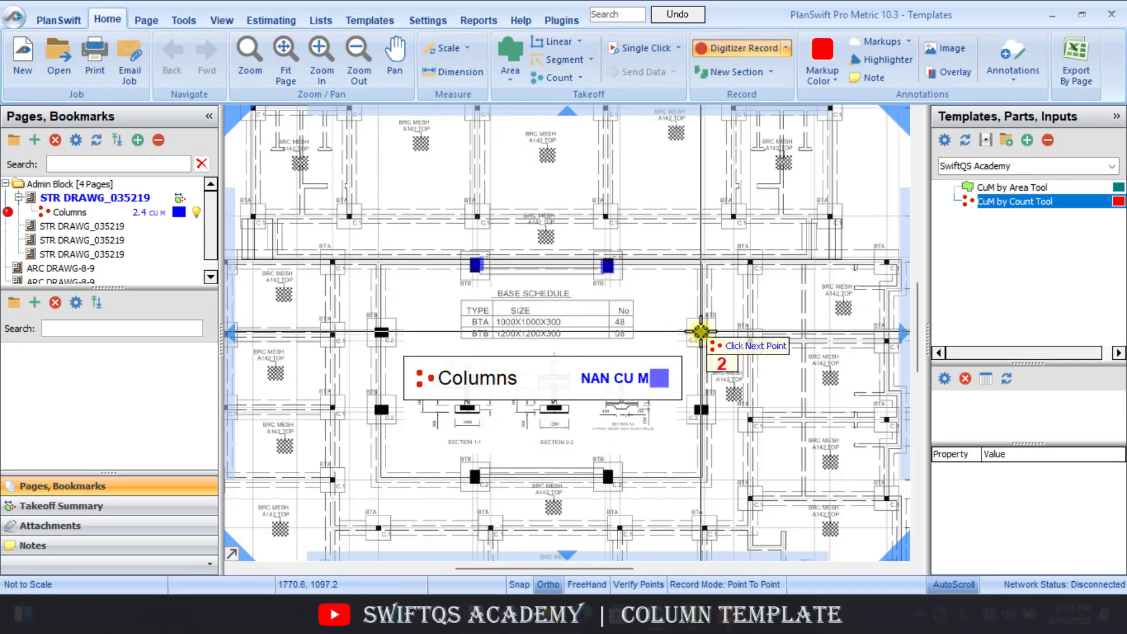
left_click(700, 332)
left_click(704, 413)
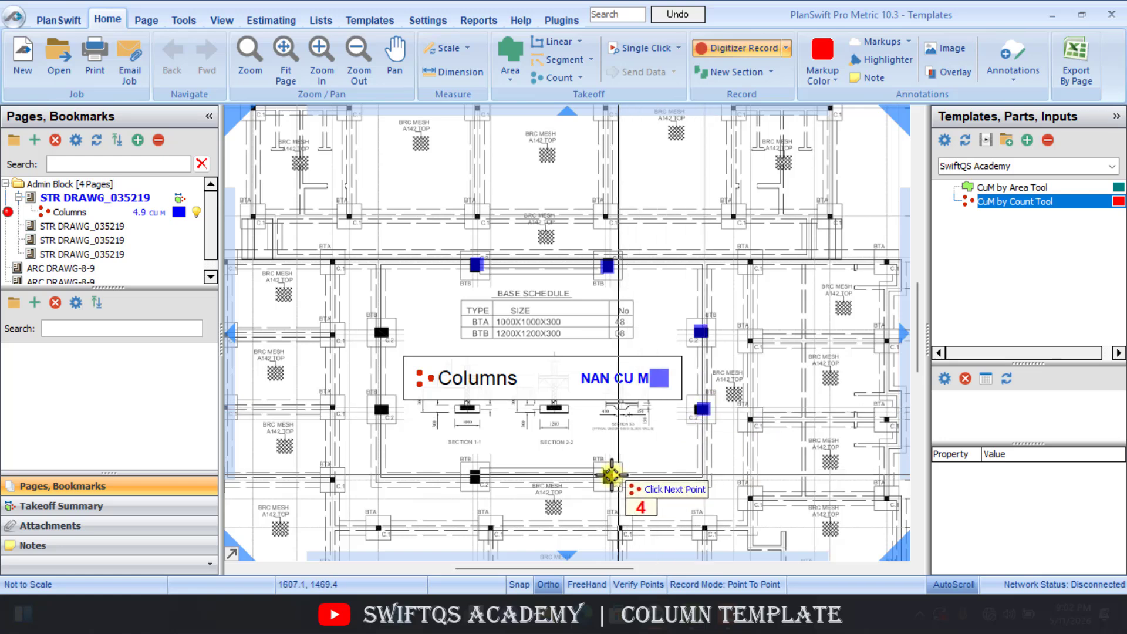
left_click(608, 476)
left_click(477, 476)
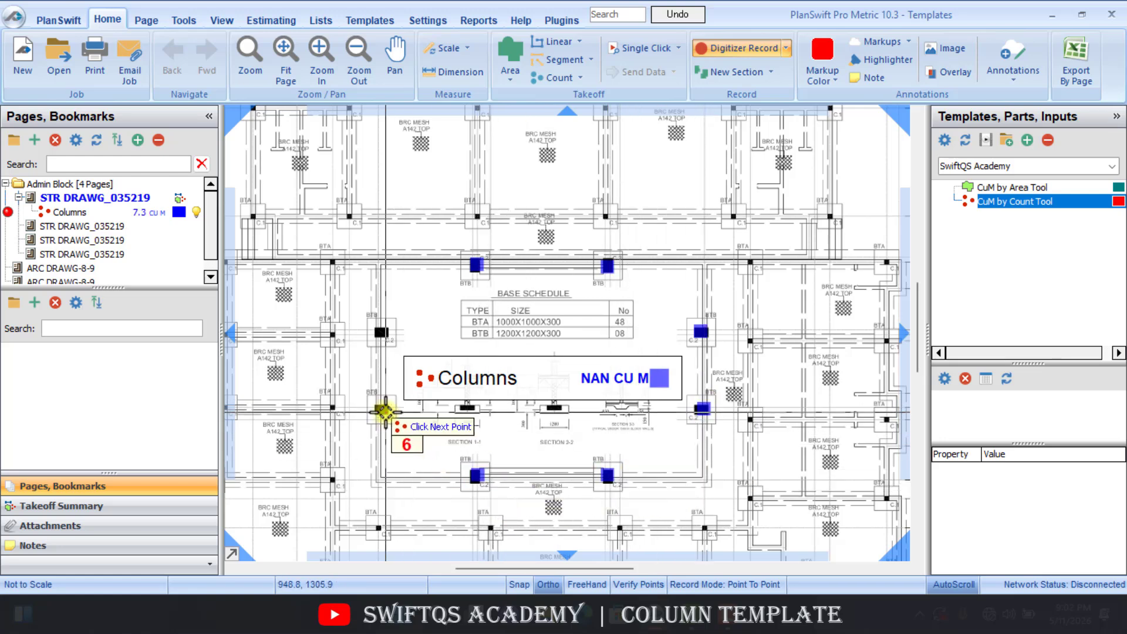
left_click(383, 411)
left_click(379, 333)
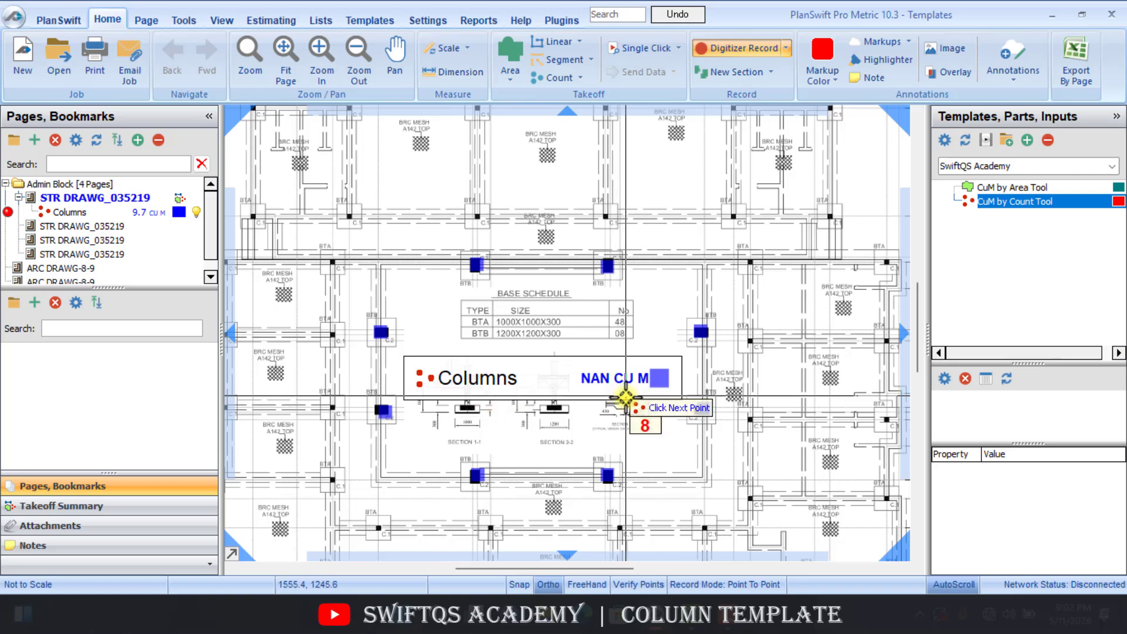
right_click(668, 435)
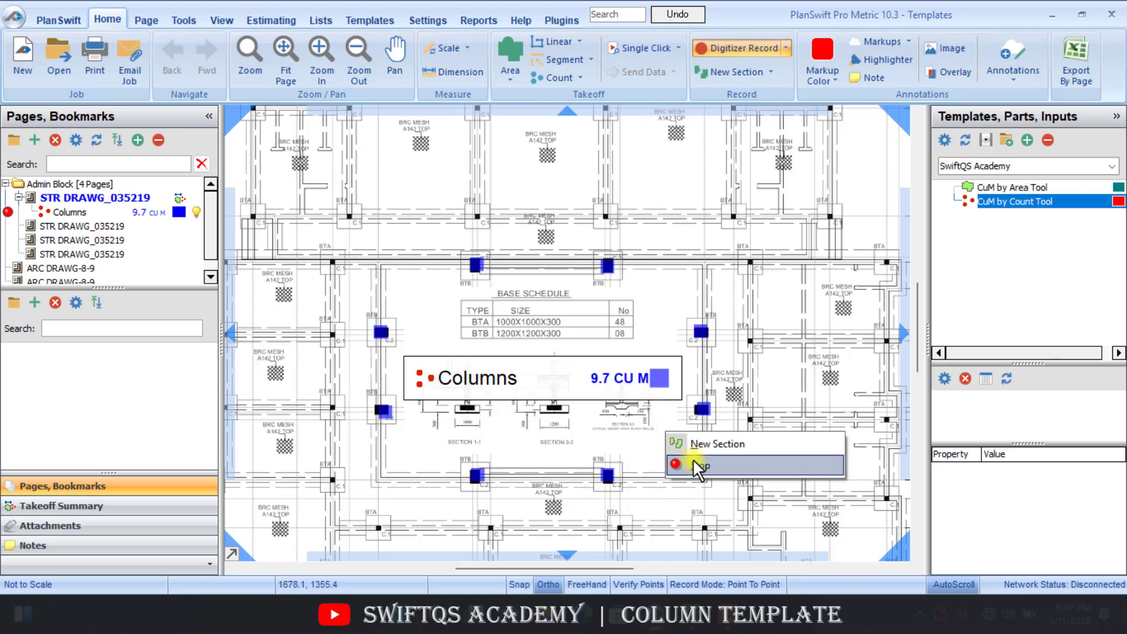
left_click(693, 462)
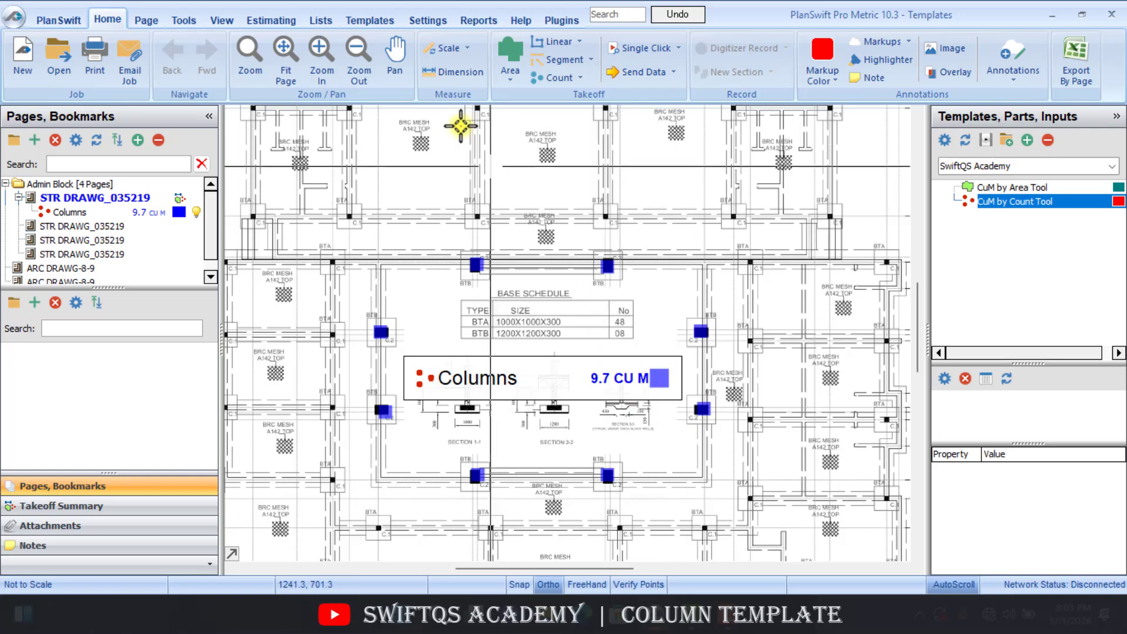
Create a new template tab named SwiftQS Templates with local storage
left_click(375, 17)
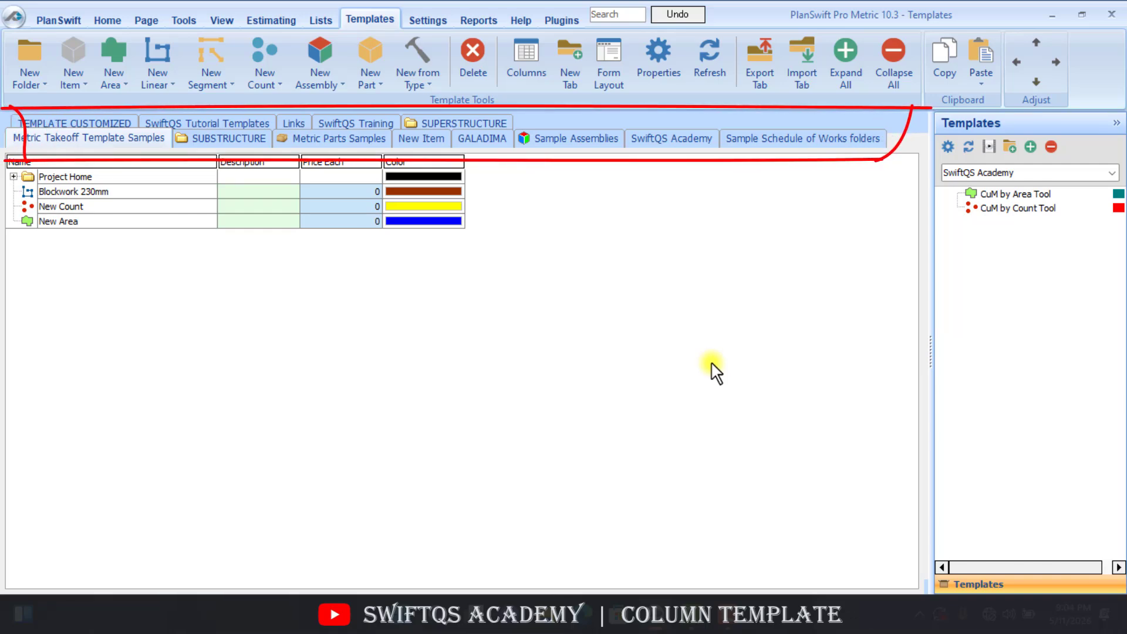
left_click(581, 61)
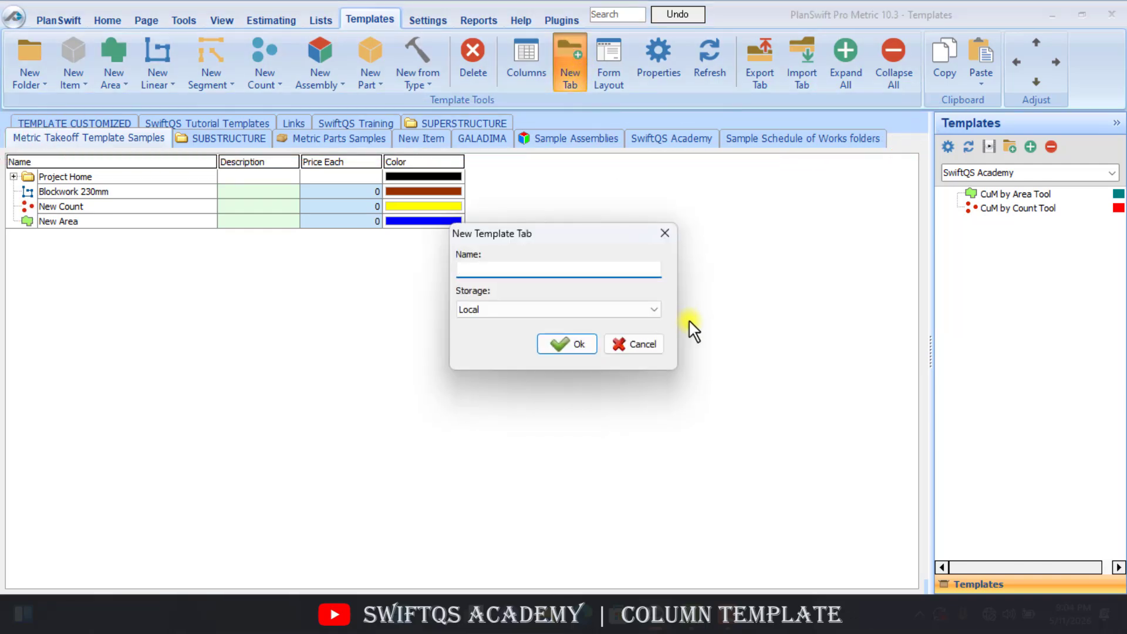
type("S")
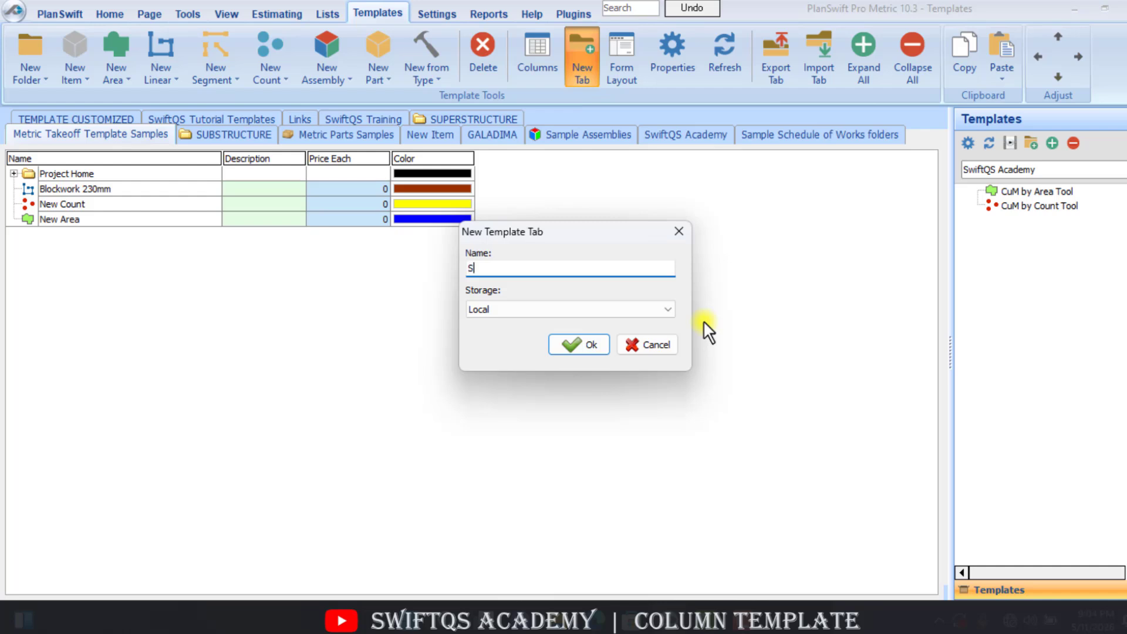
type("wiftQS Templates")
left_click(594, 342)
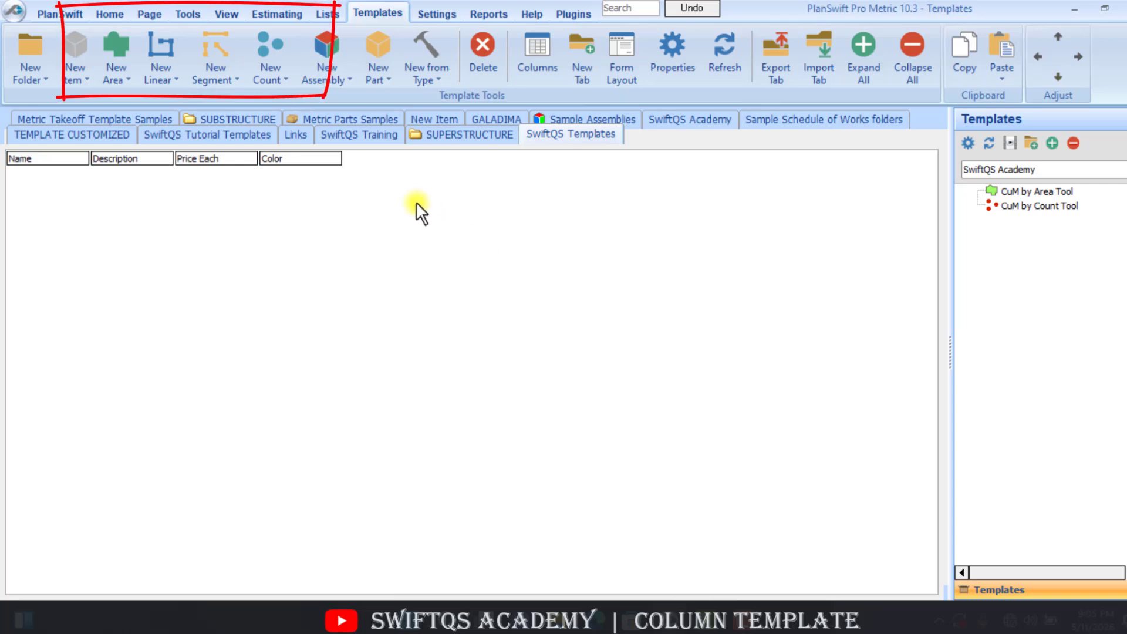
Add a scaled count template named CuM | Count Tool to the new tab and widen the name column to fit
left_click(271, 46)
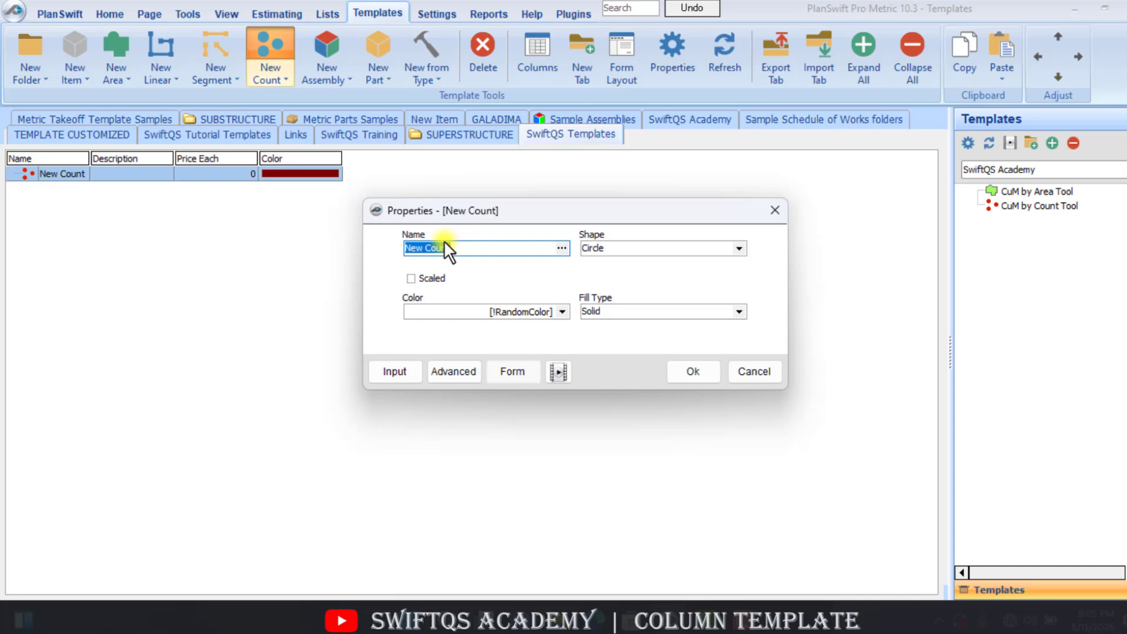
type("CuM |")
left_click(417, 279)
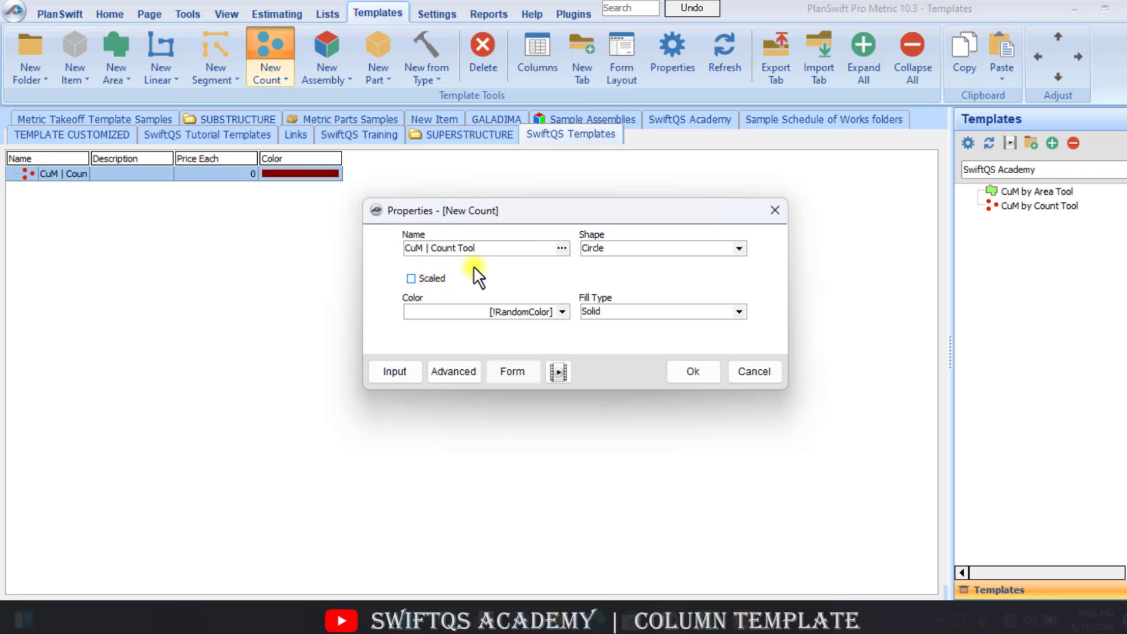
left_click(679, 376)
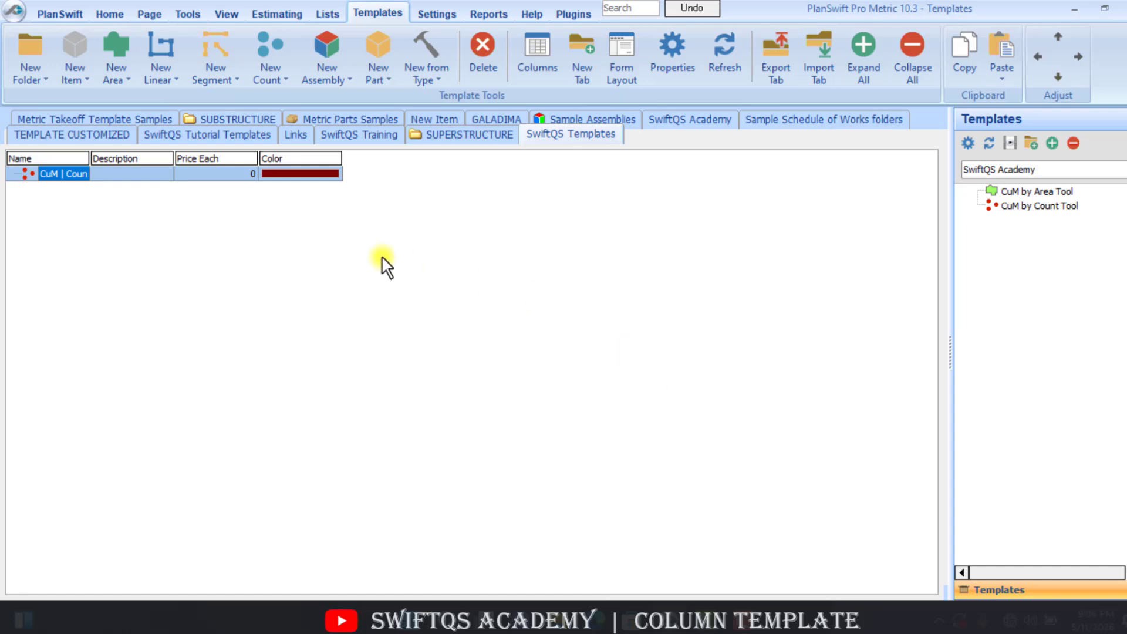
left_click_drag(91, 158, 203, 158)
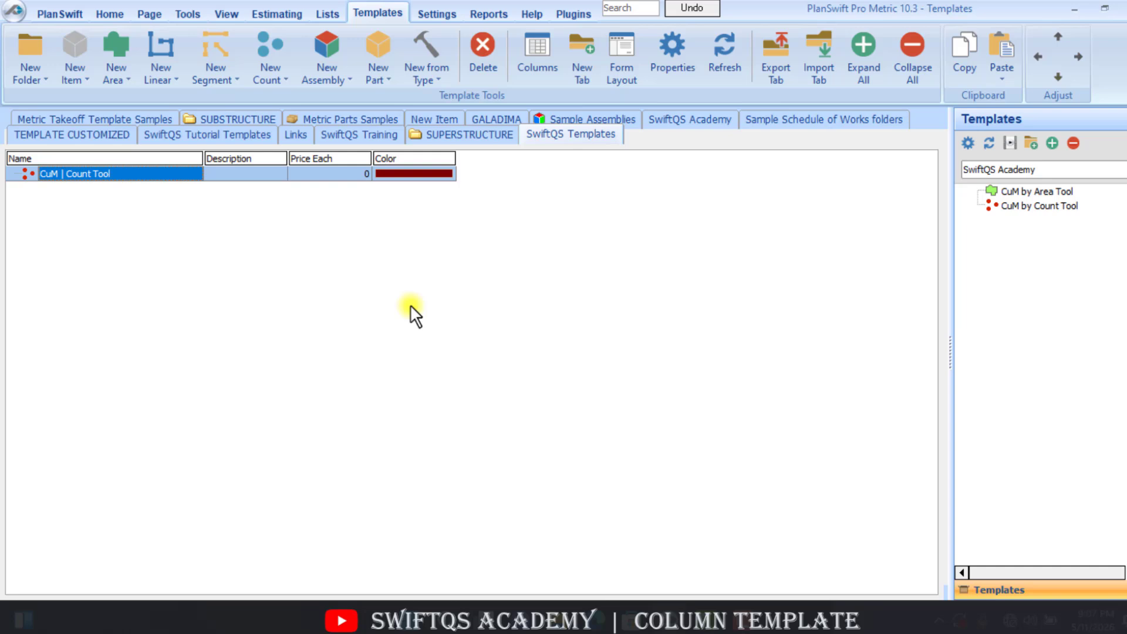
Add a number property named Length (L) to the Estimating group in the CuM | Count Tool template's advanced properties
double_click(83, 174)
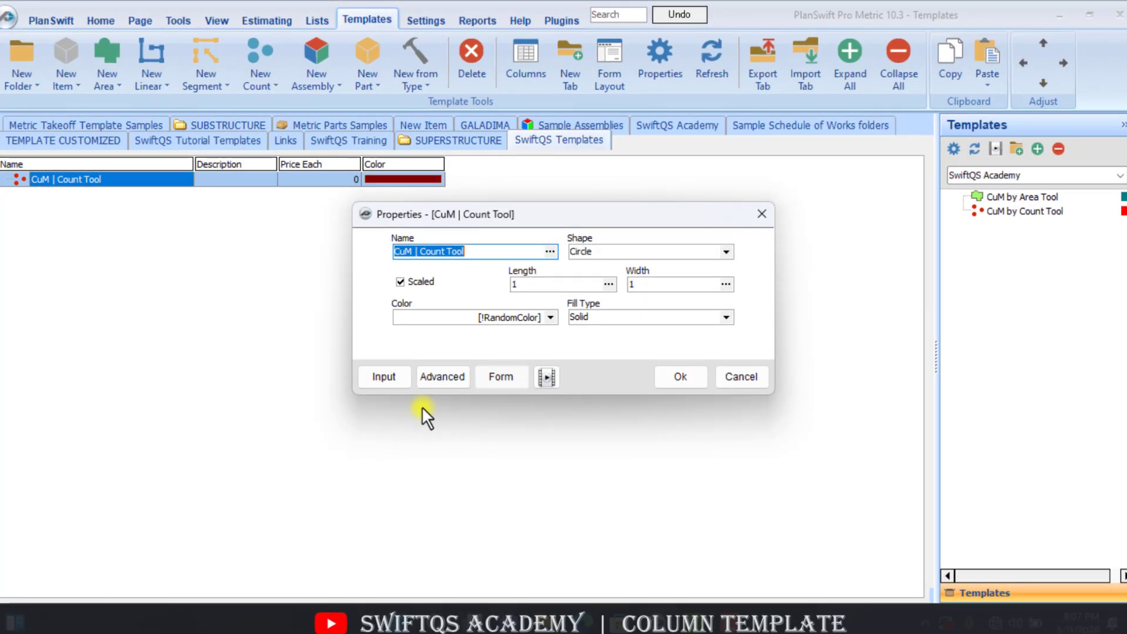
left_click(432, 372)
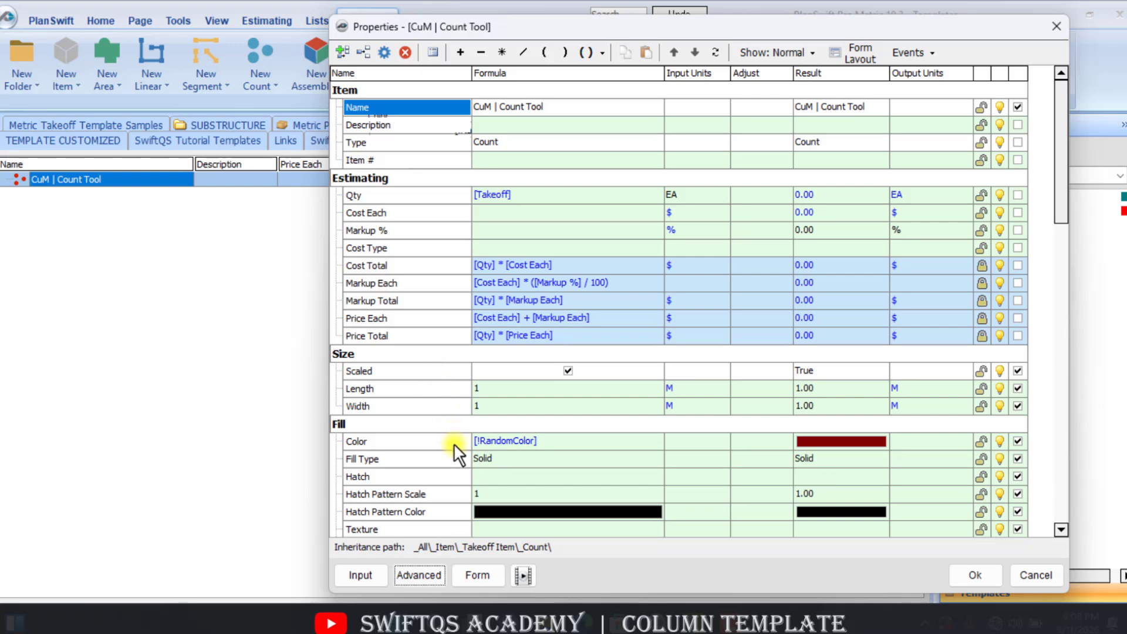
left_click(491, 576)
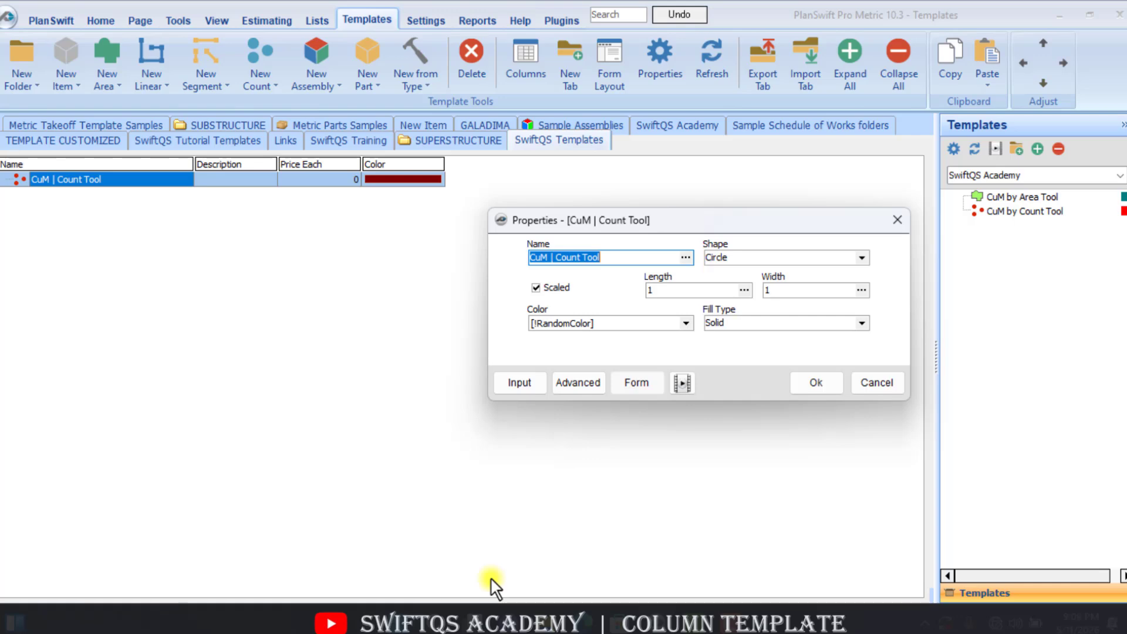
left_click(560, 385)
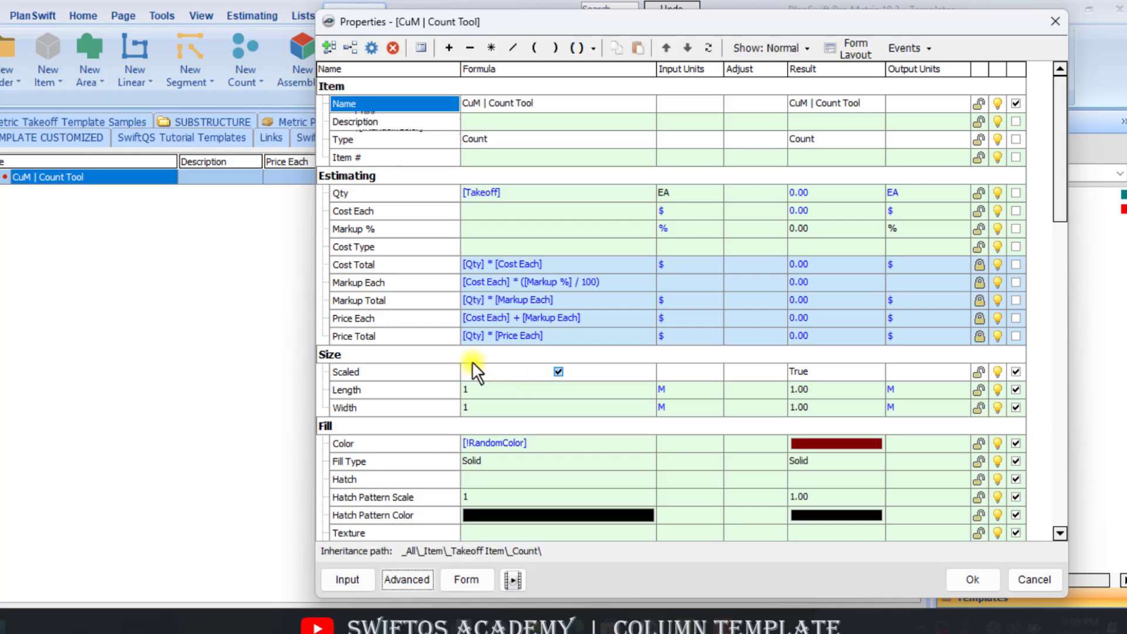
left_click(432, 337)
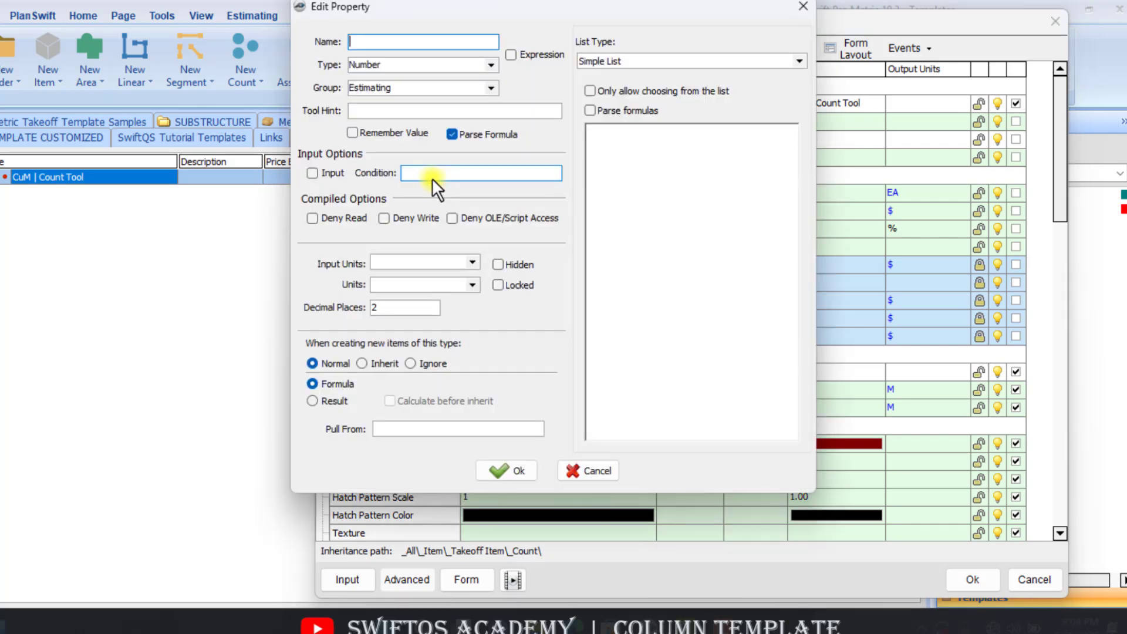
type("Length (L)")
left_click(506, 466)
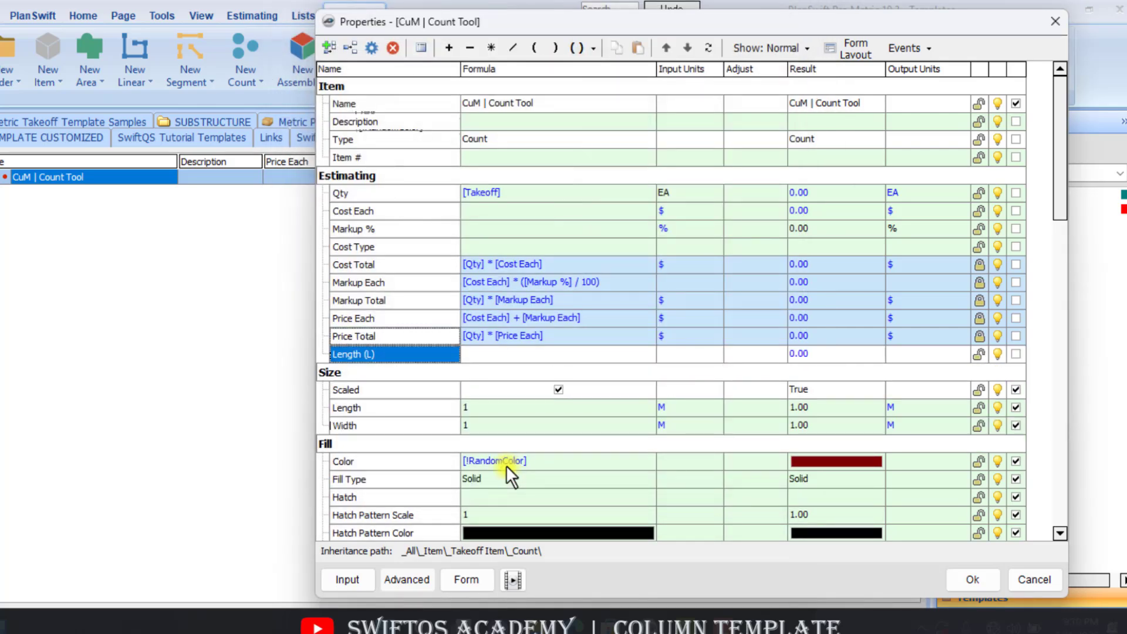
Add two more number properties, Width (W) and Height (H), to the template's Estimating group
left_click(337, 53)
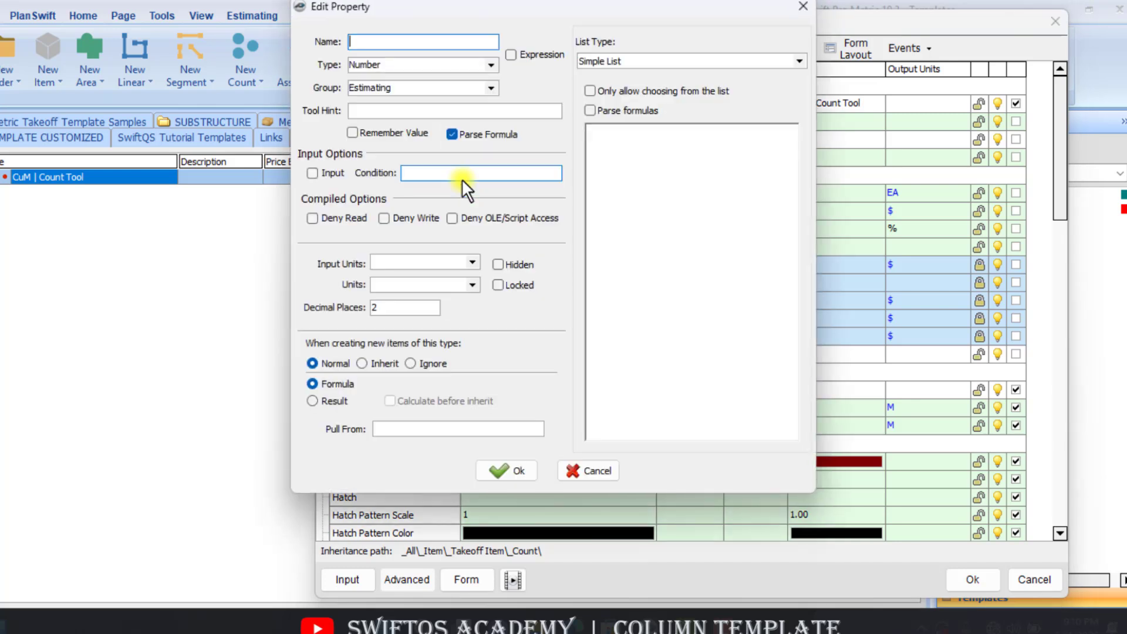
type("Width (W)")
left_click(498, 470)
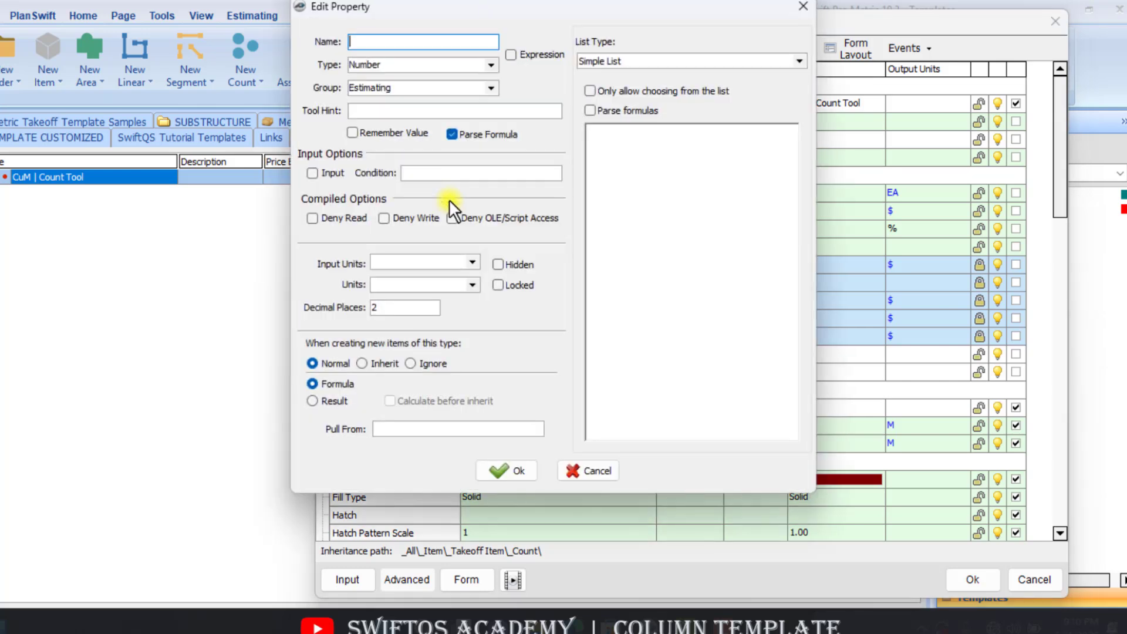
type("Height (H)")
left_click(509, 471)
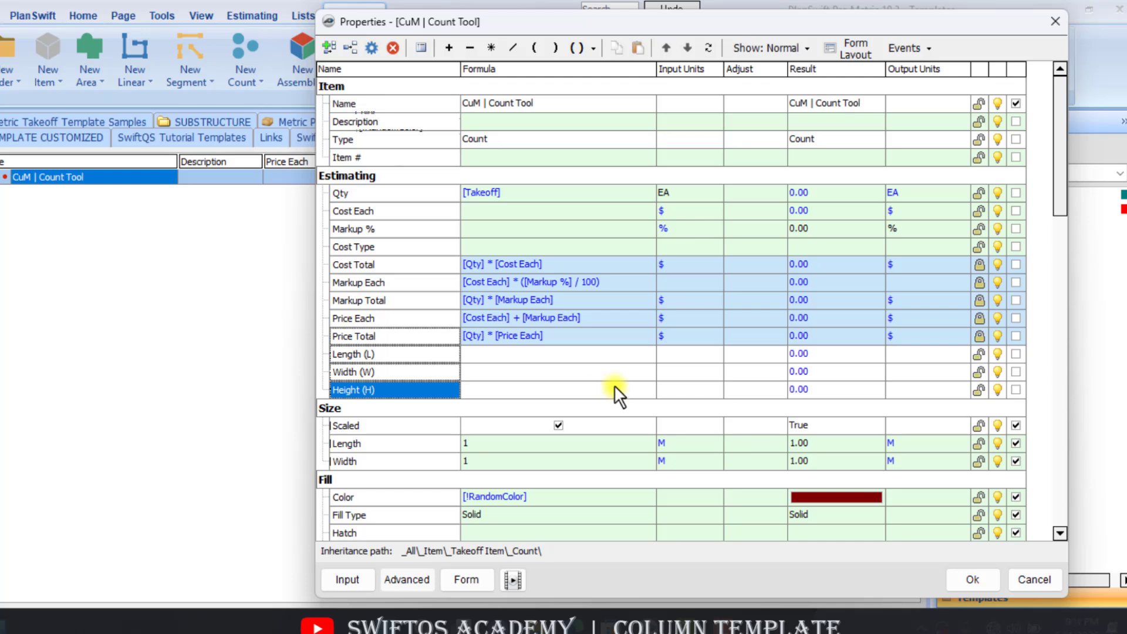
Set the input units of the Length (L) property to M
left_click(716, 353)
left_click(715, 353)
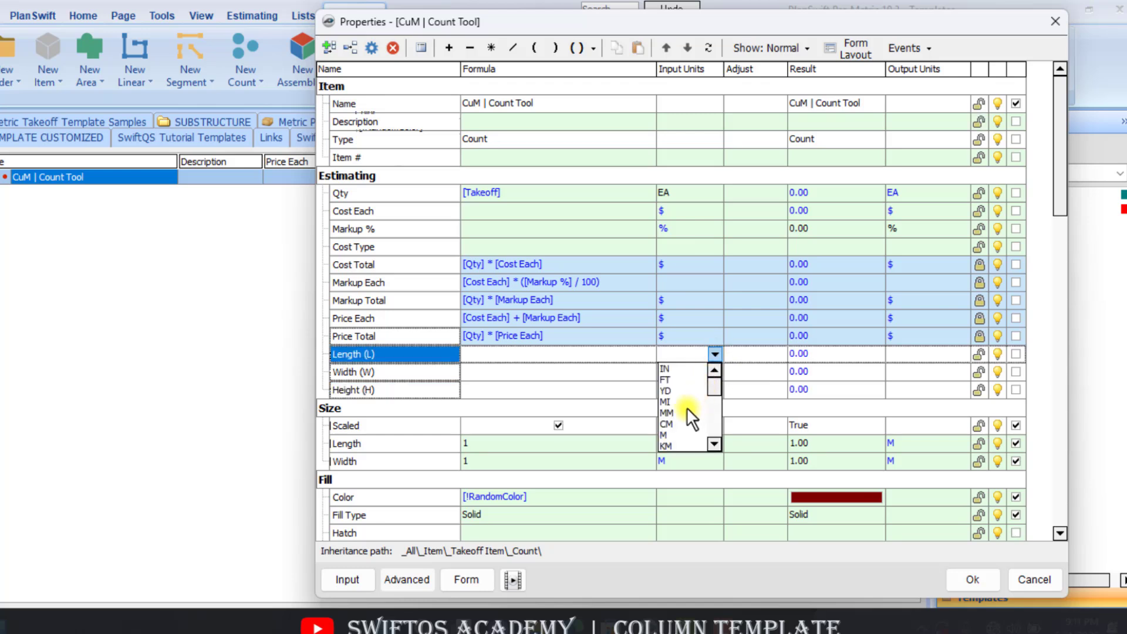
left_click(681, 433)
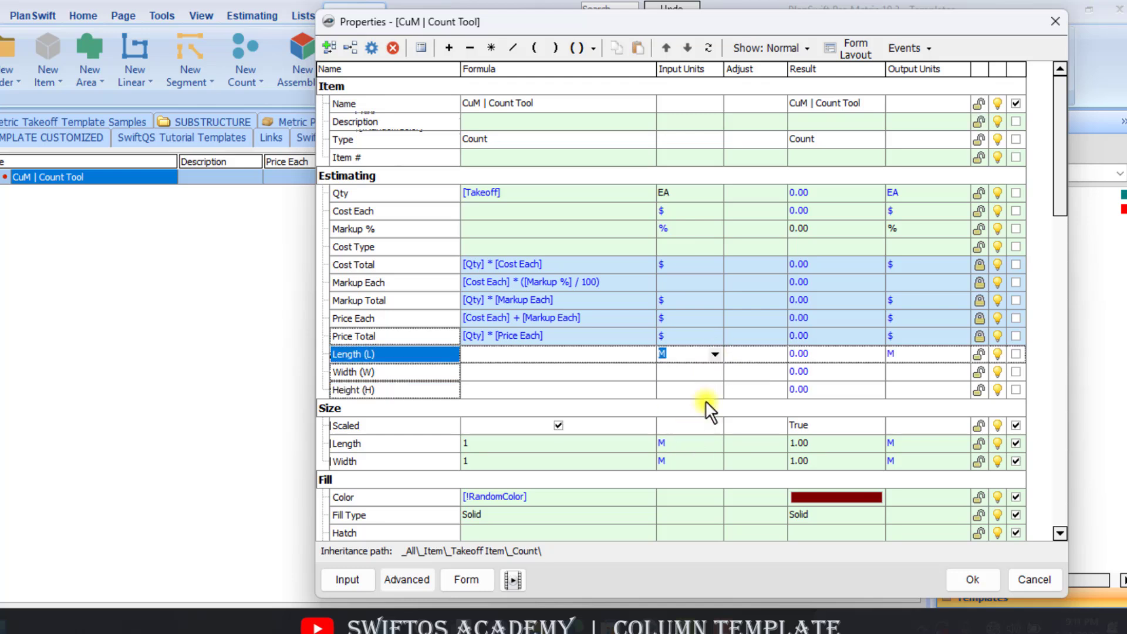
Set the input units of the Width (W) and Height (H) properties to M
left_click(714, 376)
left_click(714, 376)
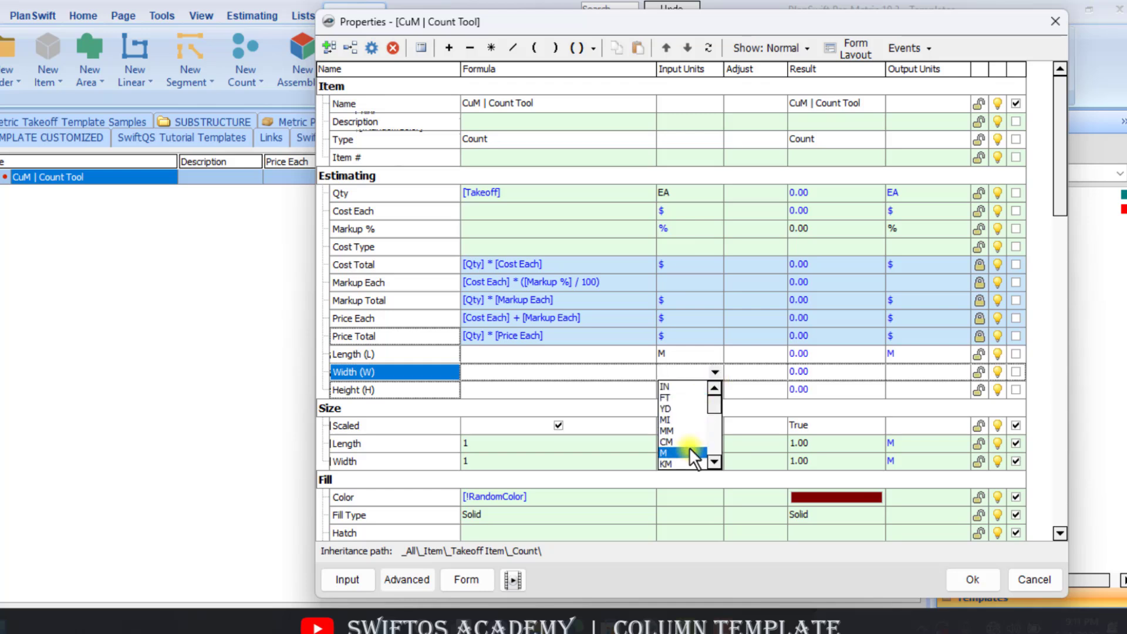
left_click(689, 447)
left_click(714, 388)
left_click(715, 390)
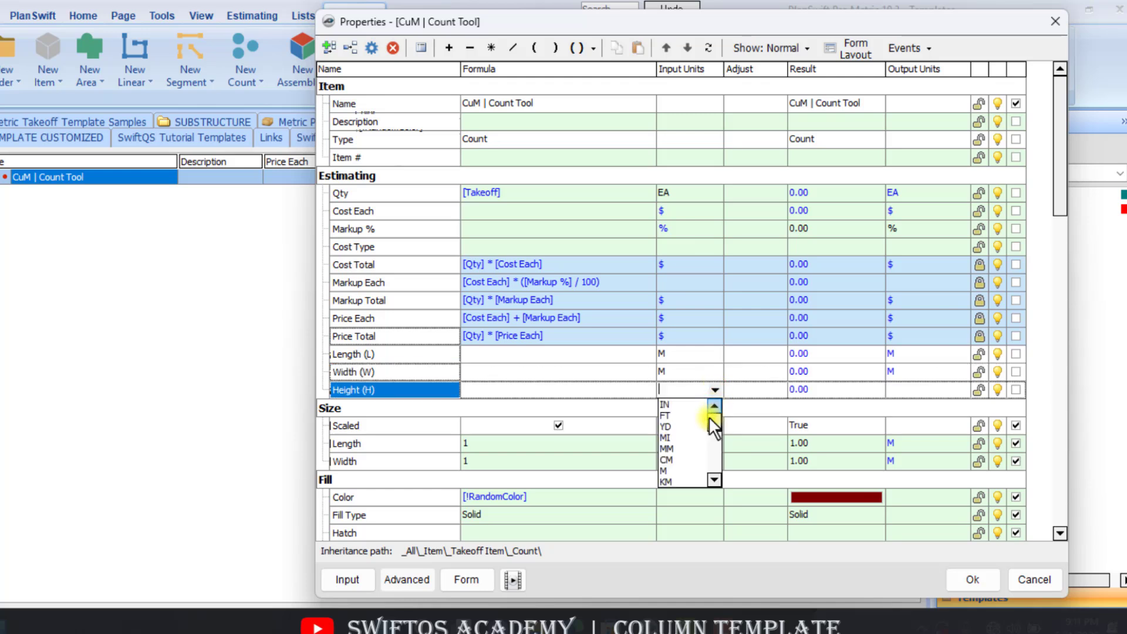
left_click(695, 466)
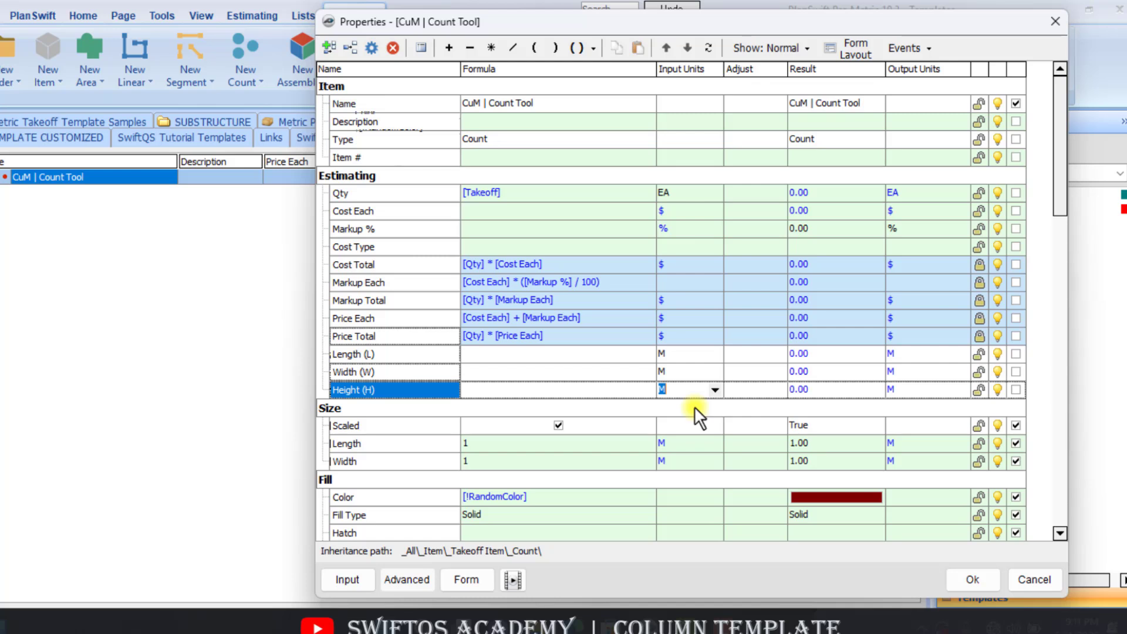
Mark Length (L), Width (W) and Height (H) as input properties and preview the template's input form
left_click(1012, 358)
left_click(1016, 390)
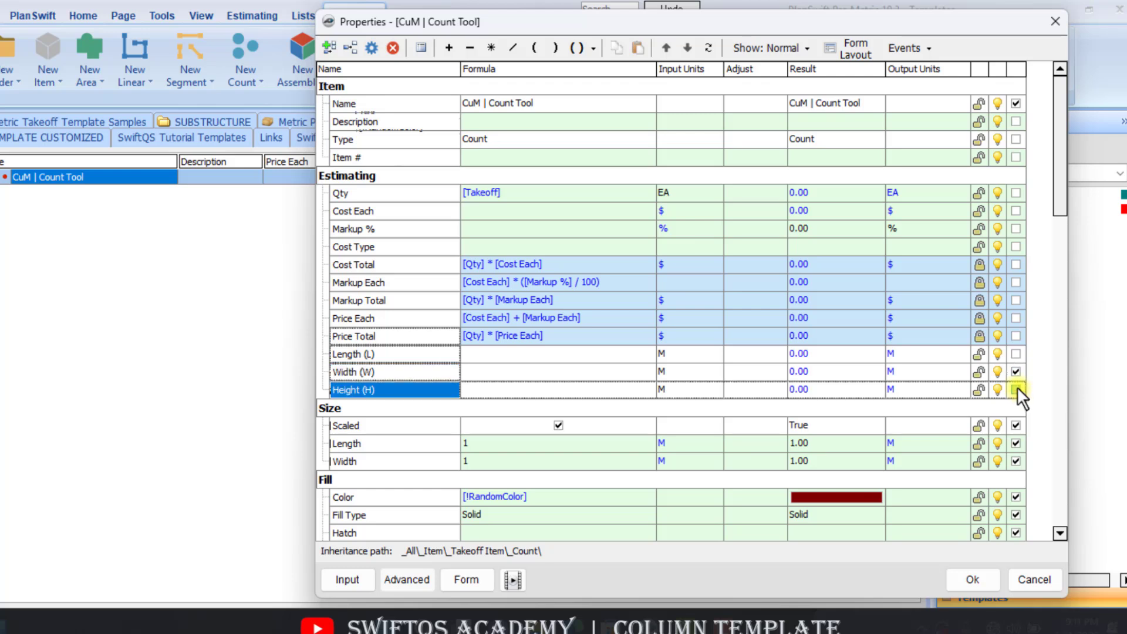
left_click(1016, 354)
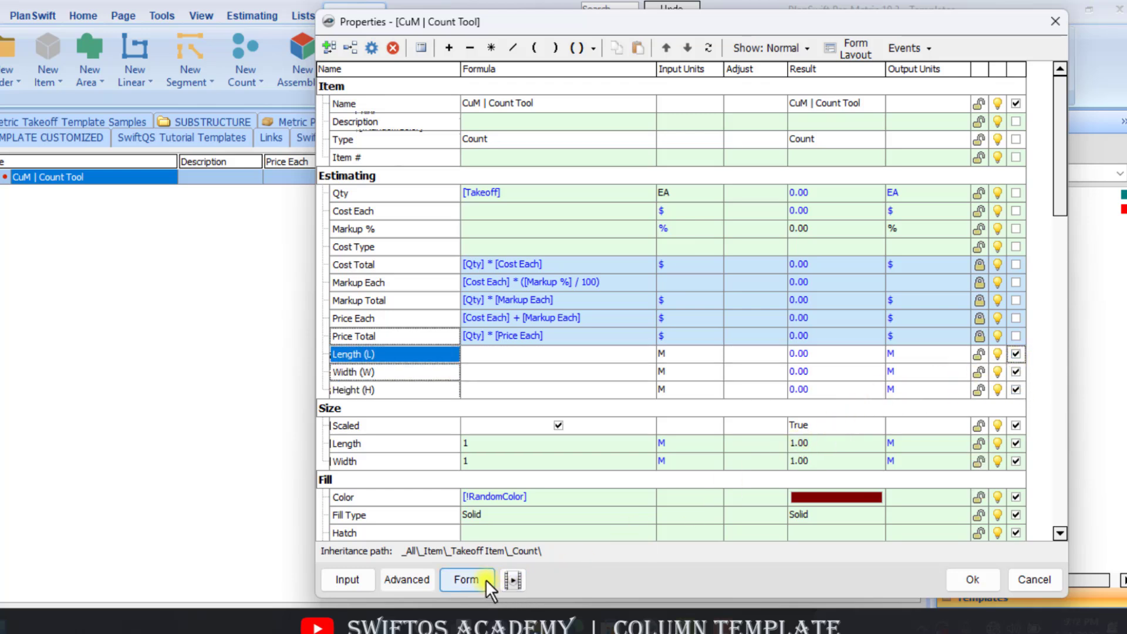
left_click(470, 579)
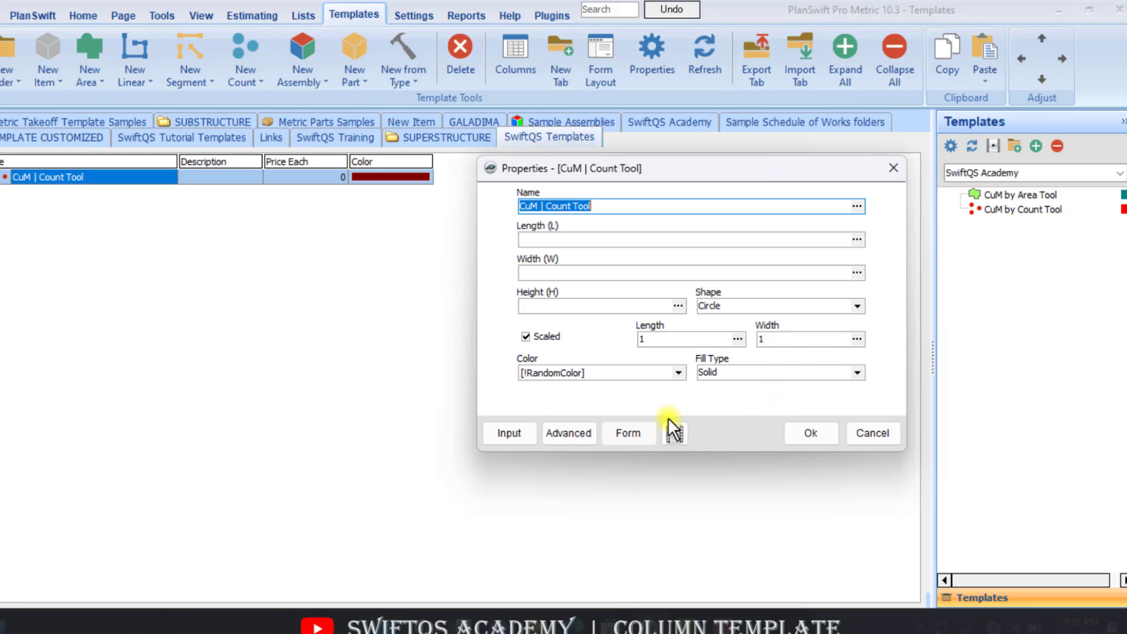
Reorder the template's form layout so Width (W) and Height (H) follow directly after Length (L)
left_click(579, 440)
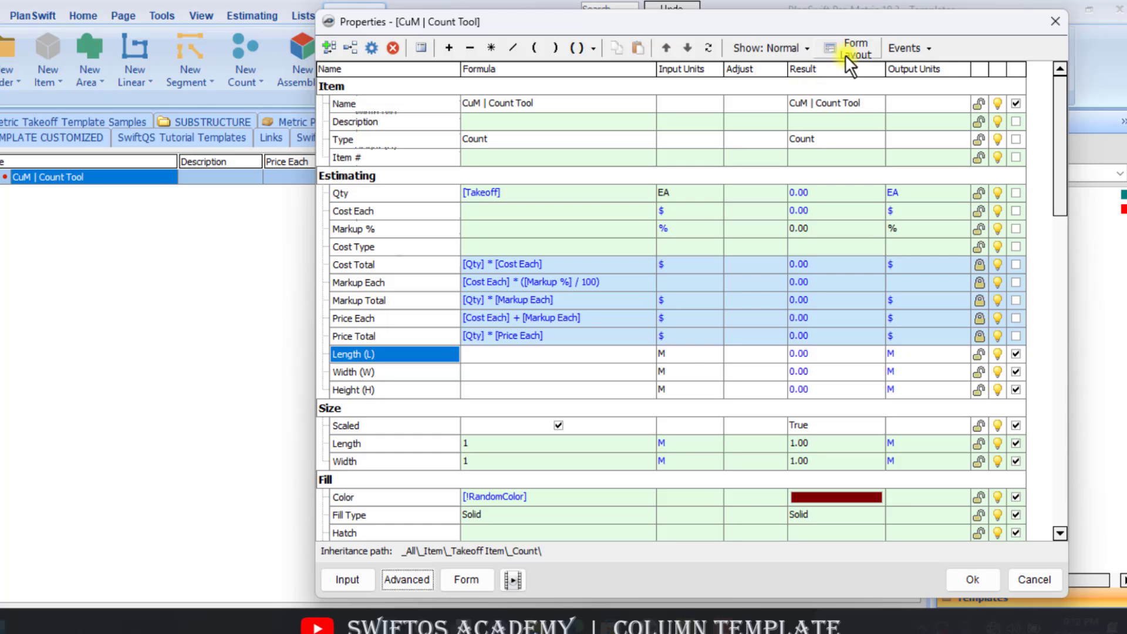
left_click(845, 55)
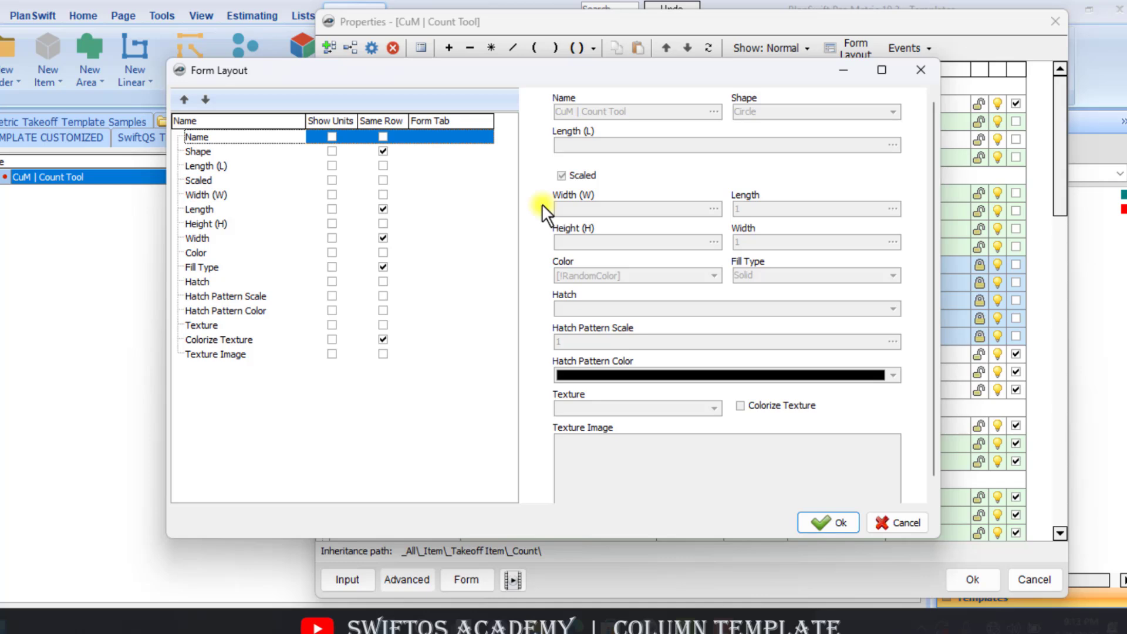
left_click(229, 195)
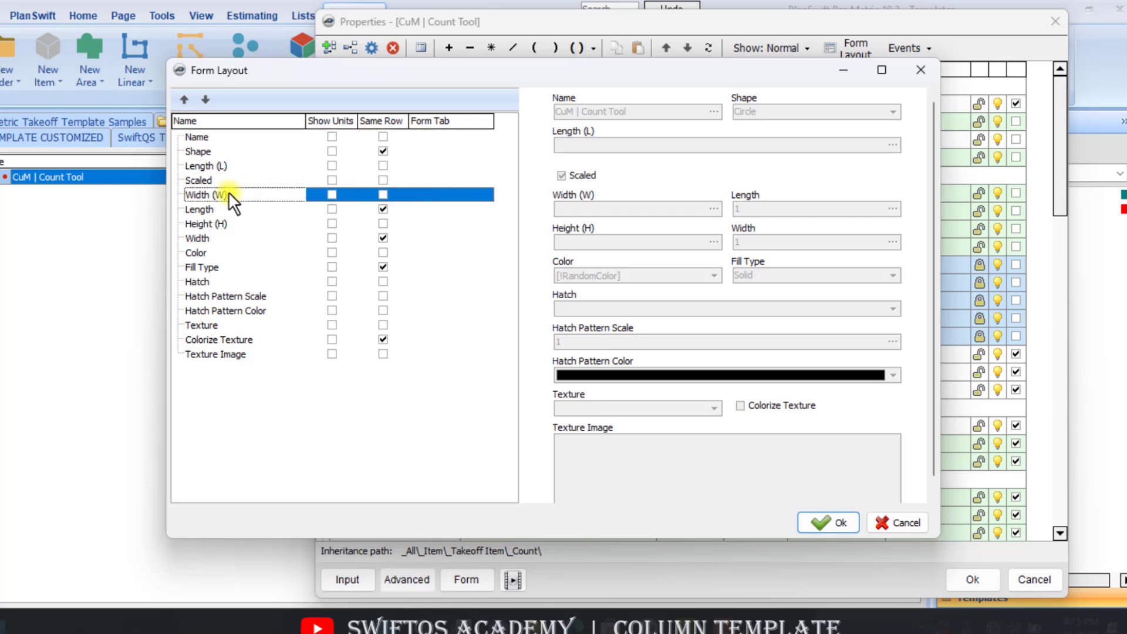
left_click(184, 101)
left_click(223, 222)
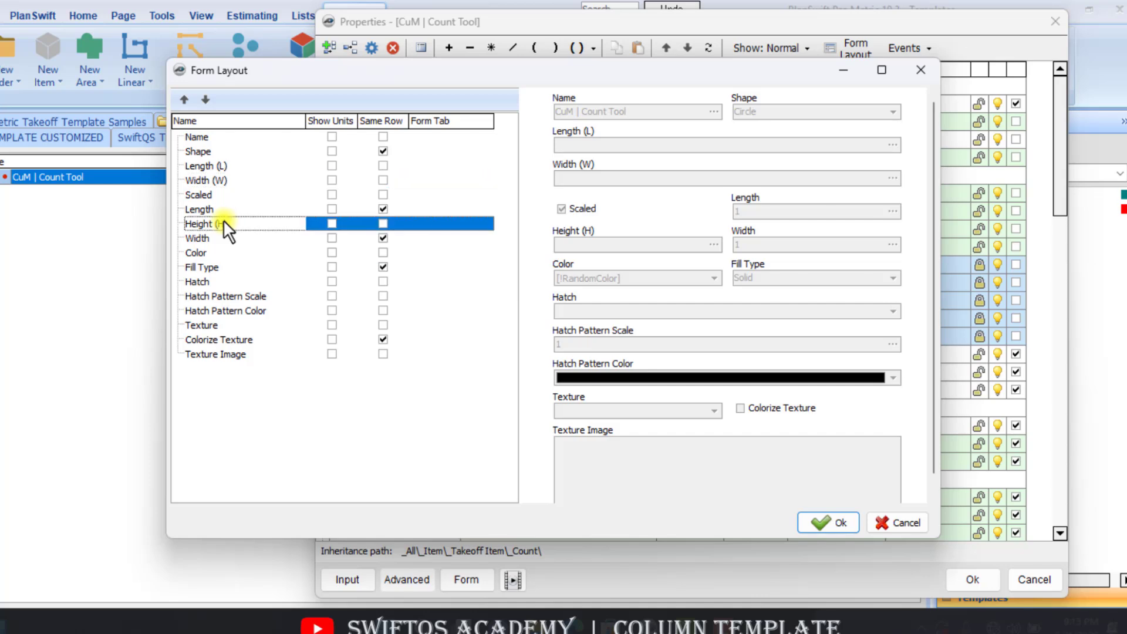
left_click(183, 100)
left_click(183, 100)
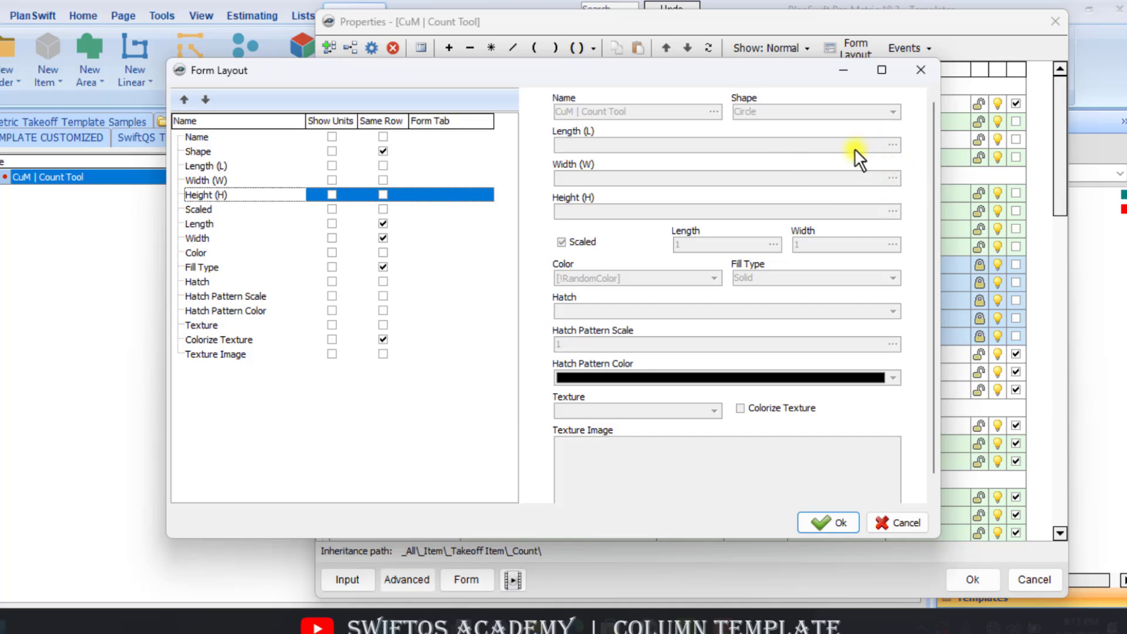
Show units for Length (L), Width (W) and Height (H) in the form layout, save it and preview the form
left_click(333, 166)
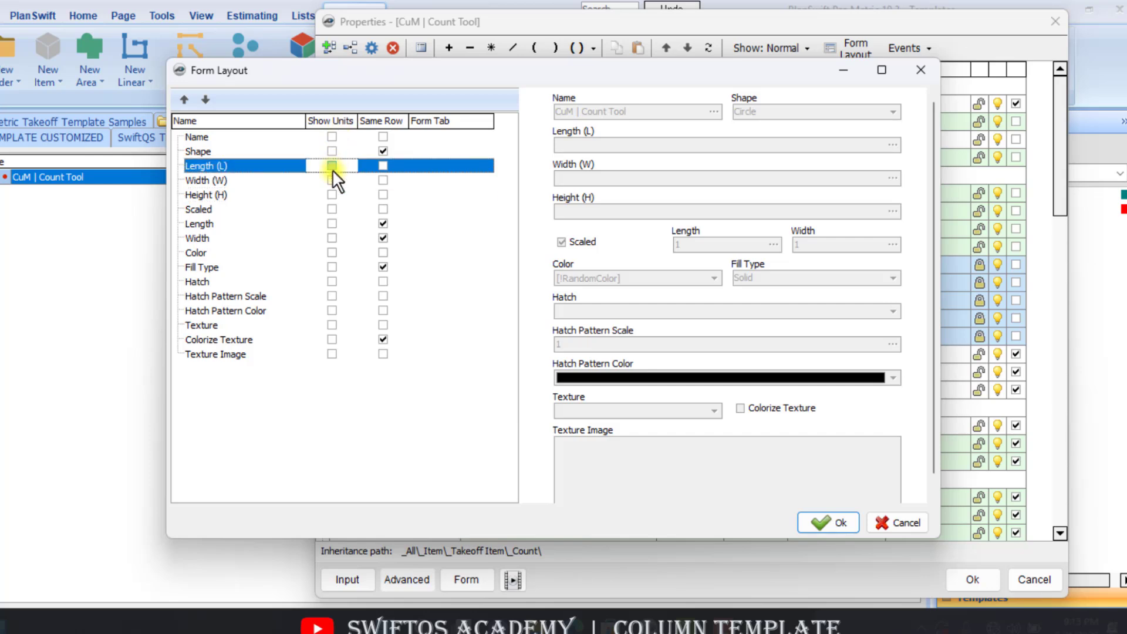
left_click(332, 180)
left_click(333, 194)
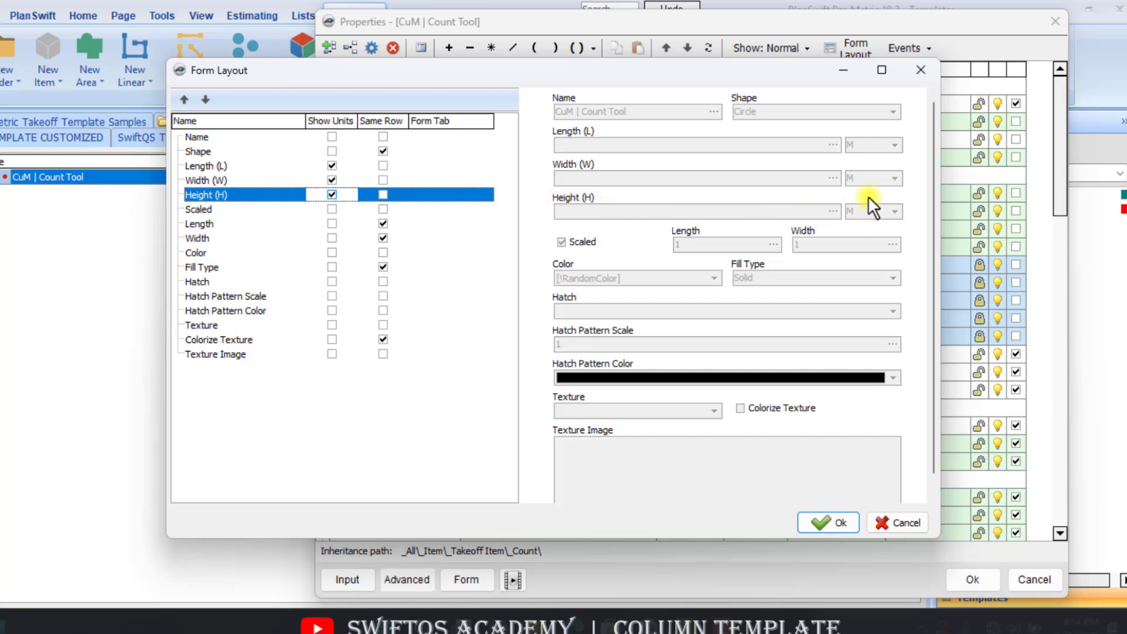
left_click(830, 523)
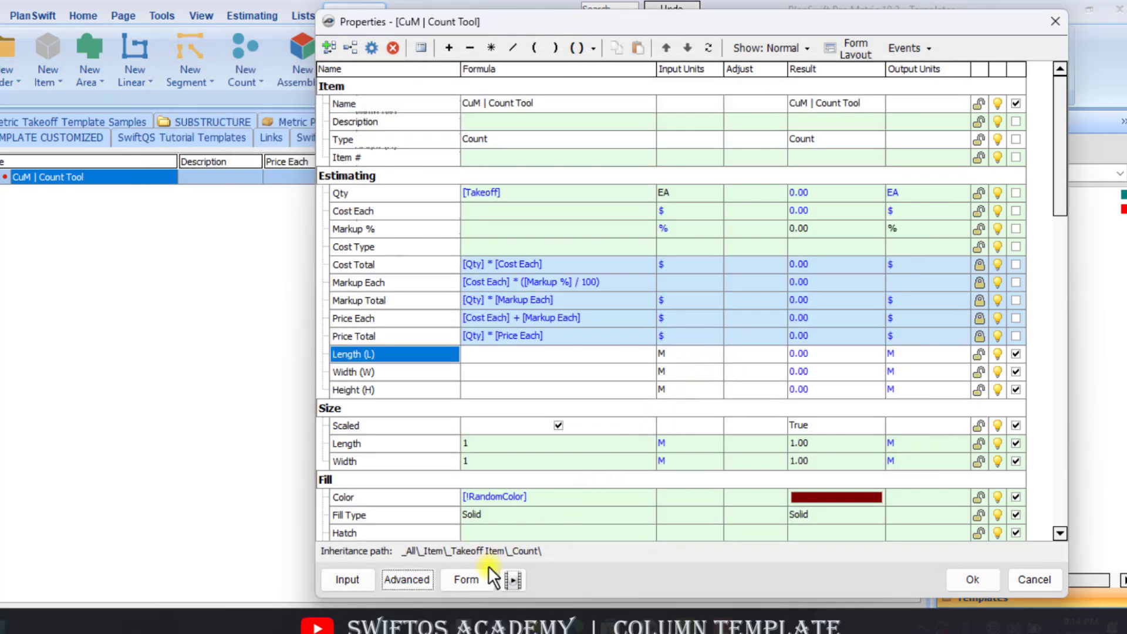
left_click(480, 579)
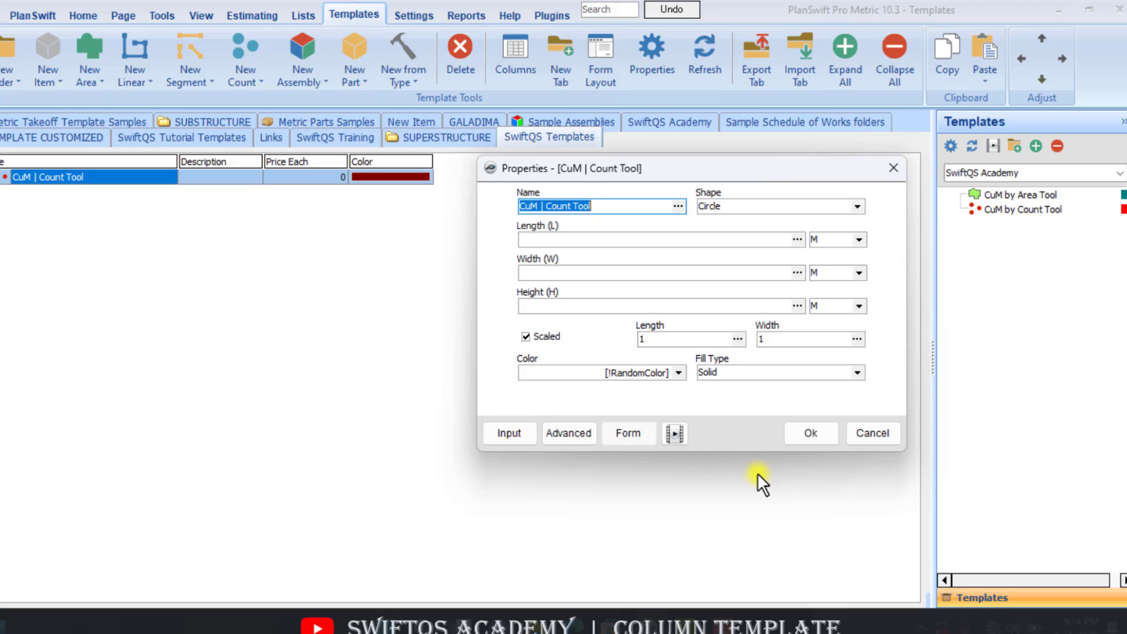
Set the template's Qty formula to [Takeoff] * [Length (L)] * [Width (W)] * [Height (H)] in the advanced properties
left_click(579, 433)
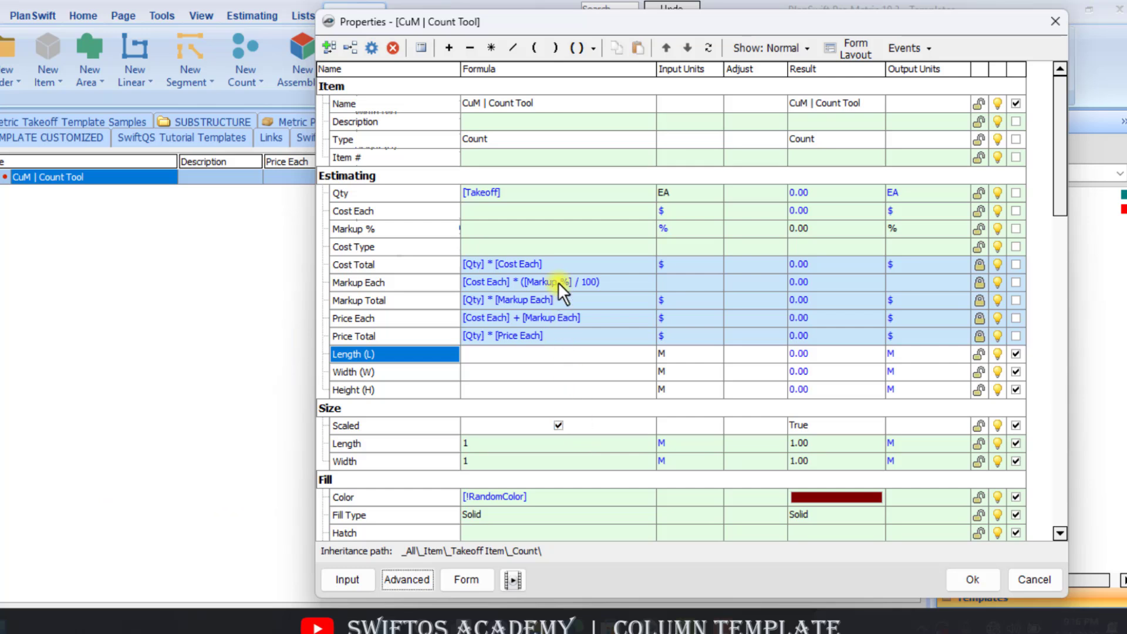
left_click(547, 191)
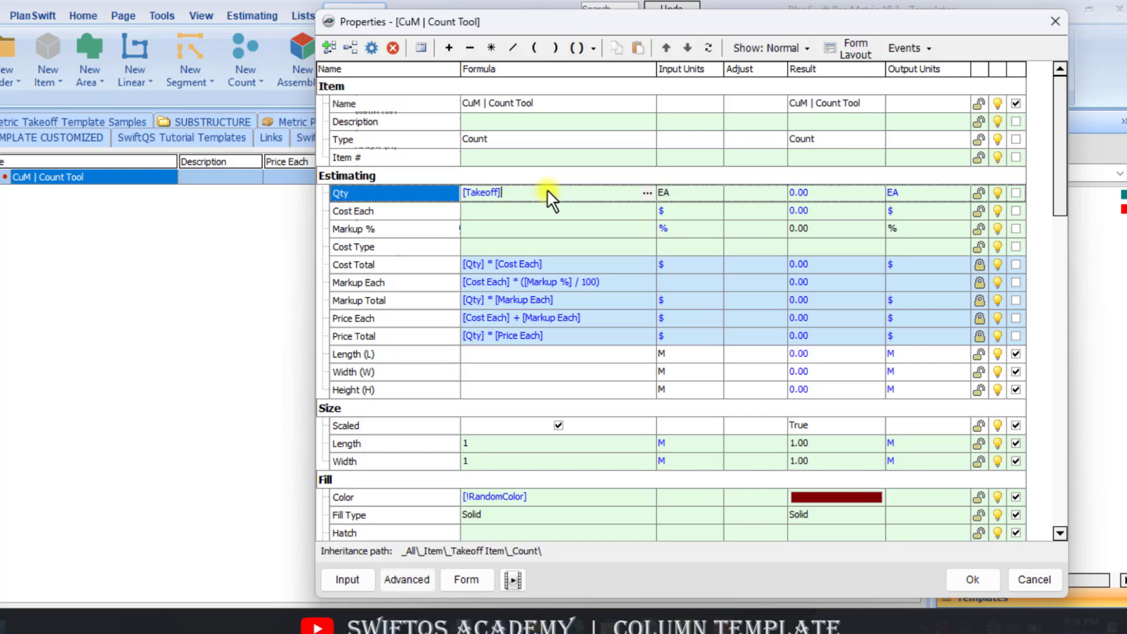
left_click(493, 48)
left_click(410, 352)
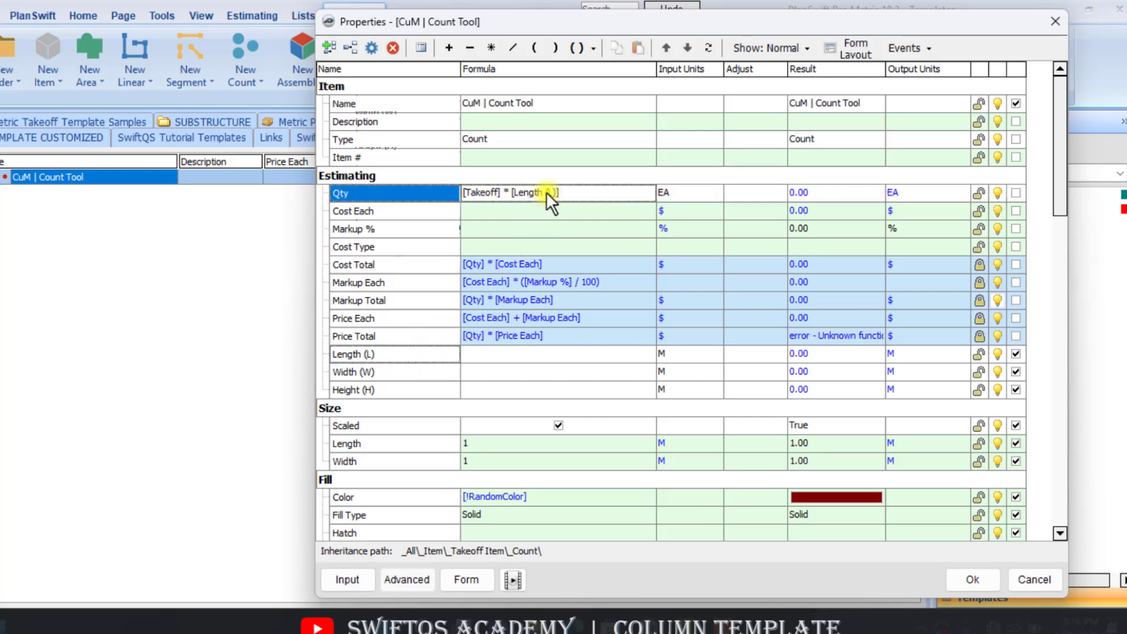
left_click(492, 48)
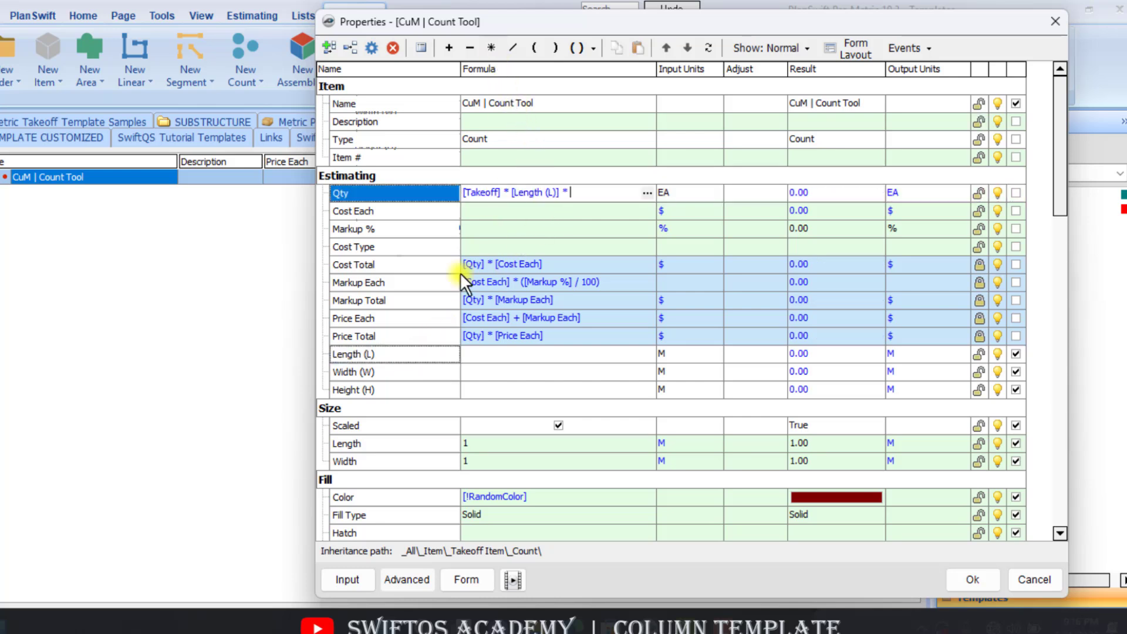
left_click(379, 371)
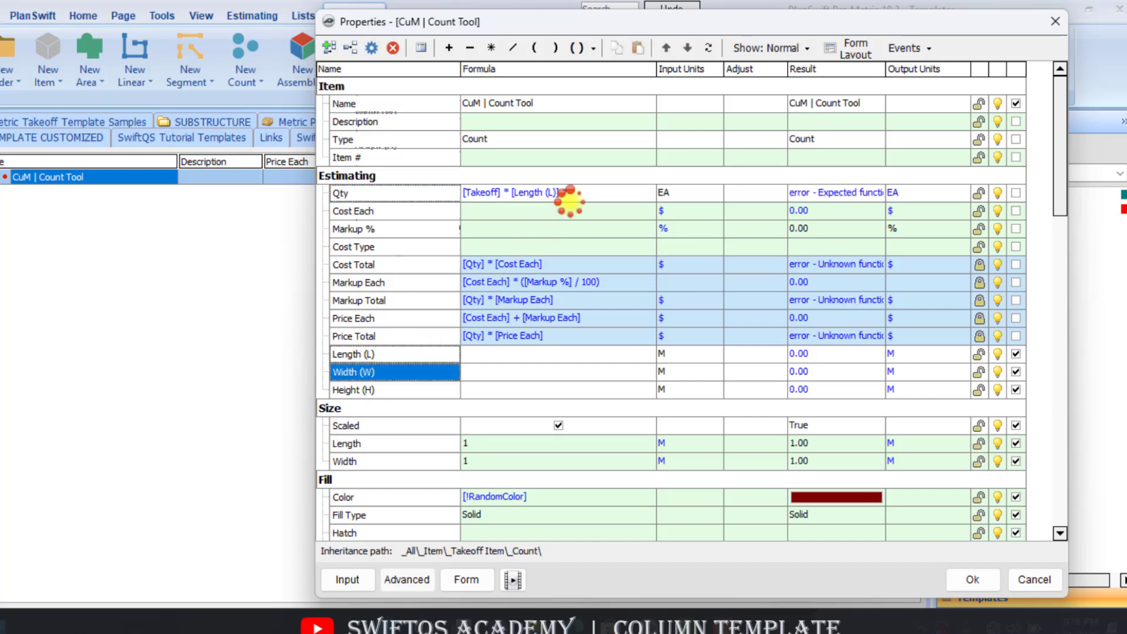
left_click(572, 193)
left_click_drag(571, 195, 572, 195)
left_click(490, 48)
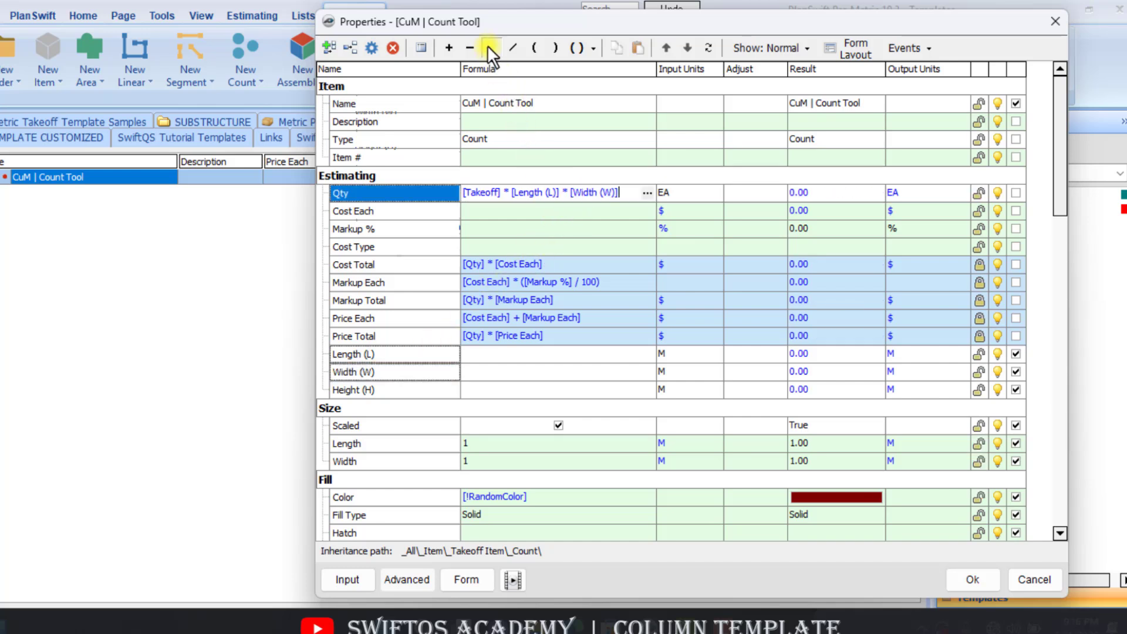
left_click_drag(382, 390, 625, 192)
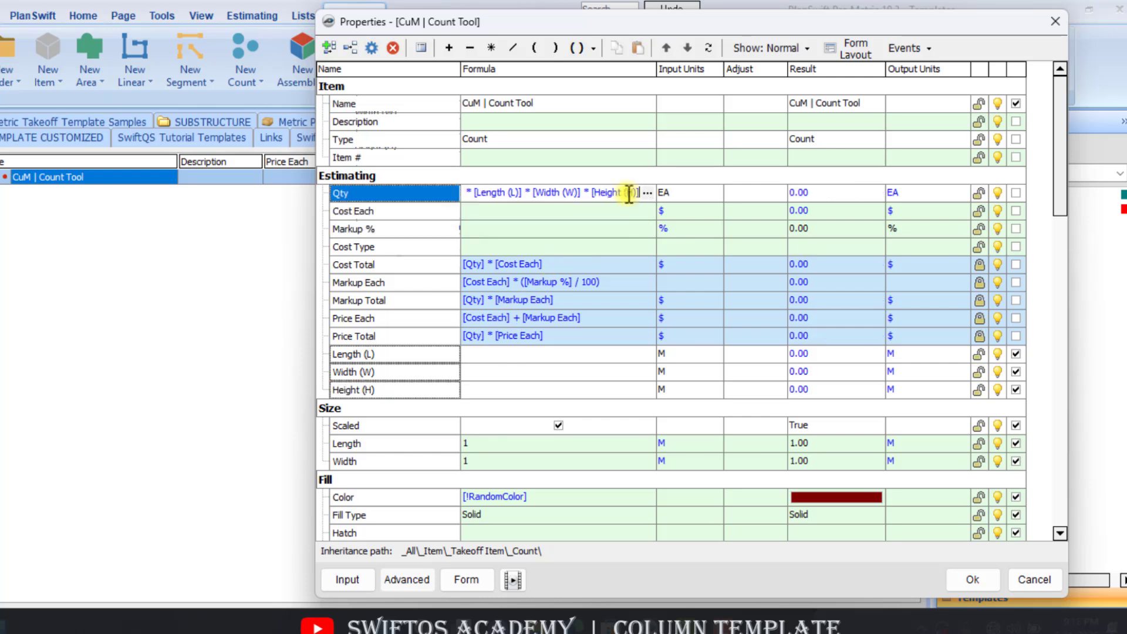
Set the Qty input units to CU M and save the template's properties
left_click(720, 189)
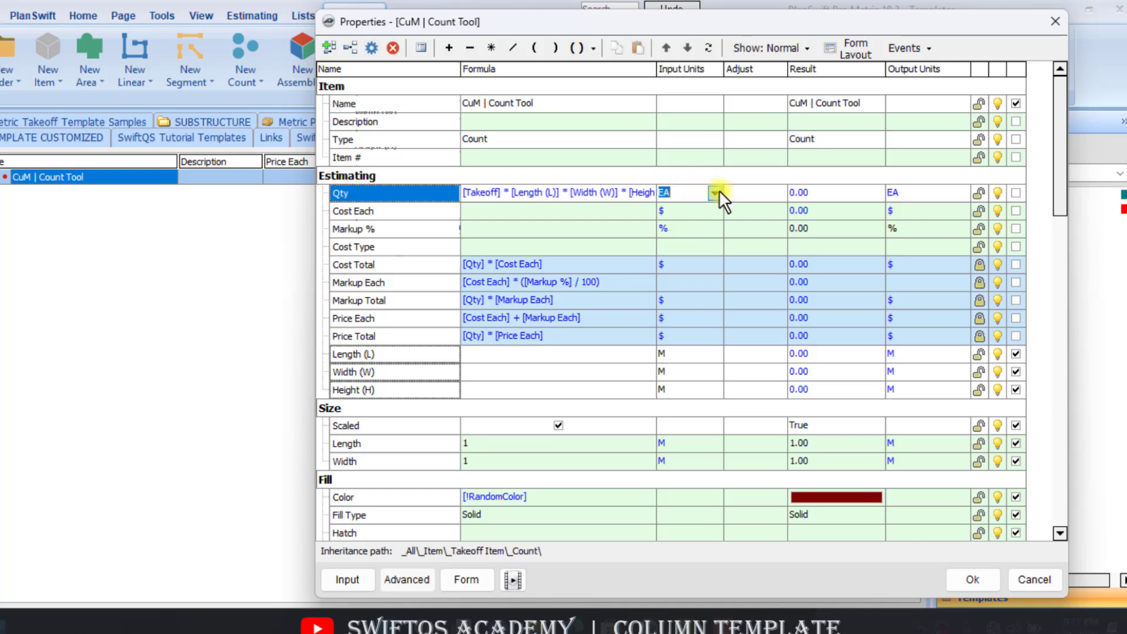
left_click(717, 191)
scroll(688, 252, "up", 2)
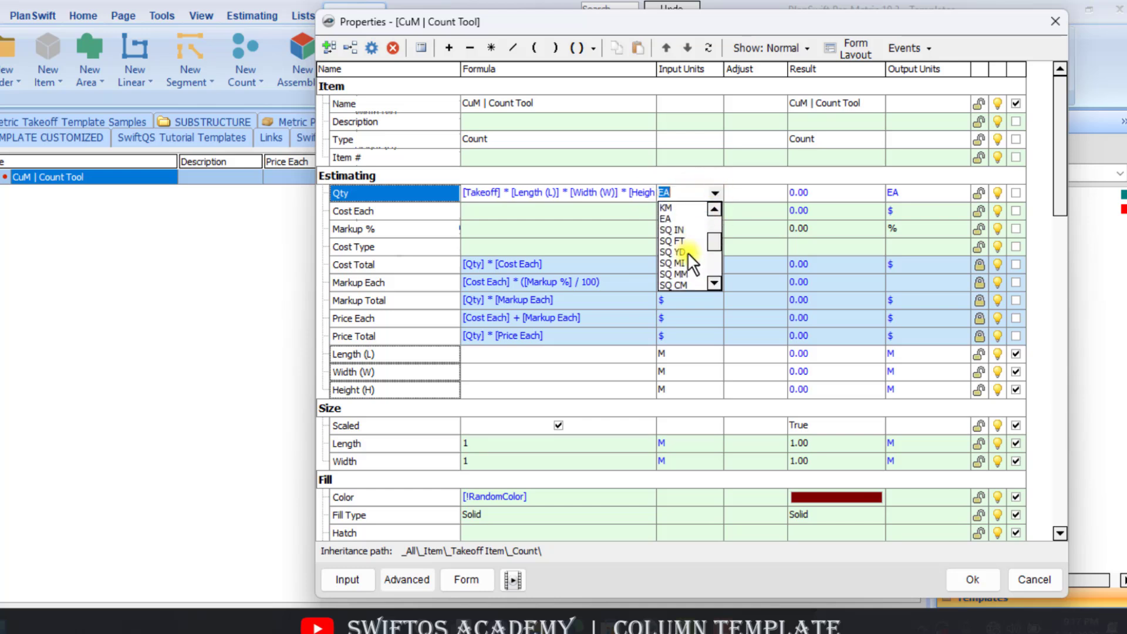
scroll(688, 252, "down", 3)
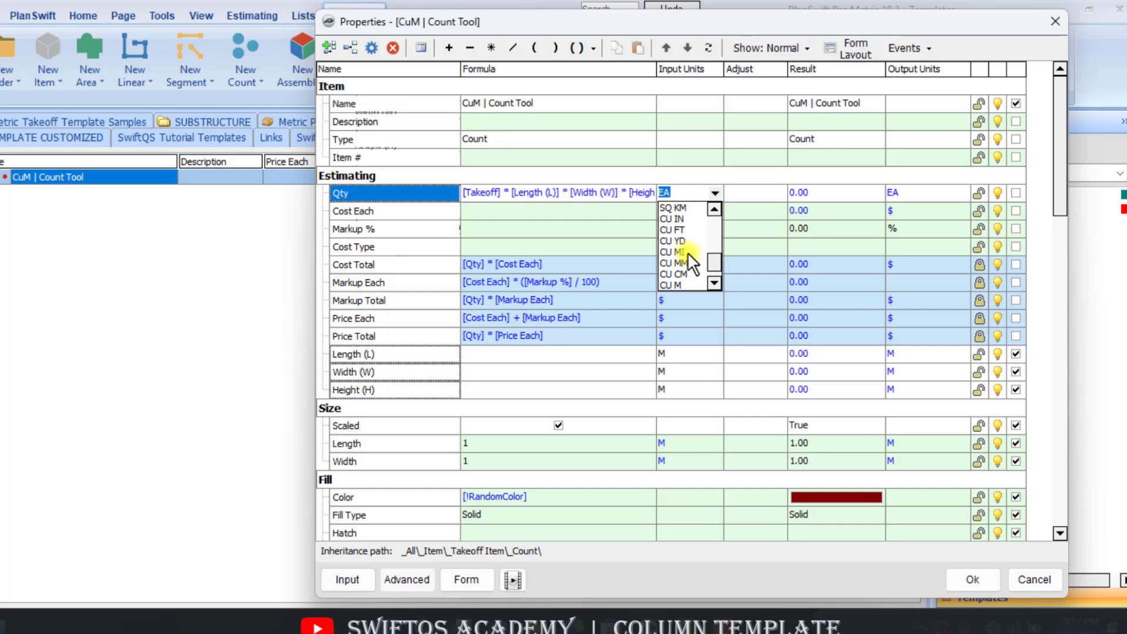
scroll(688, 252, "down", 2)
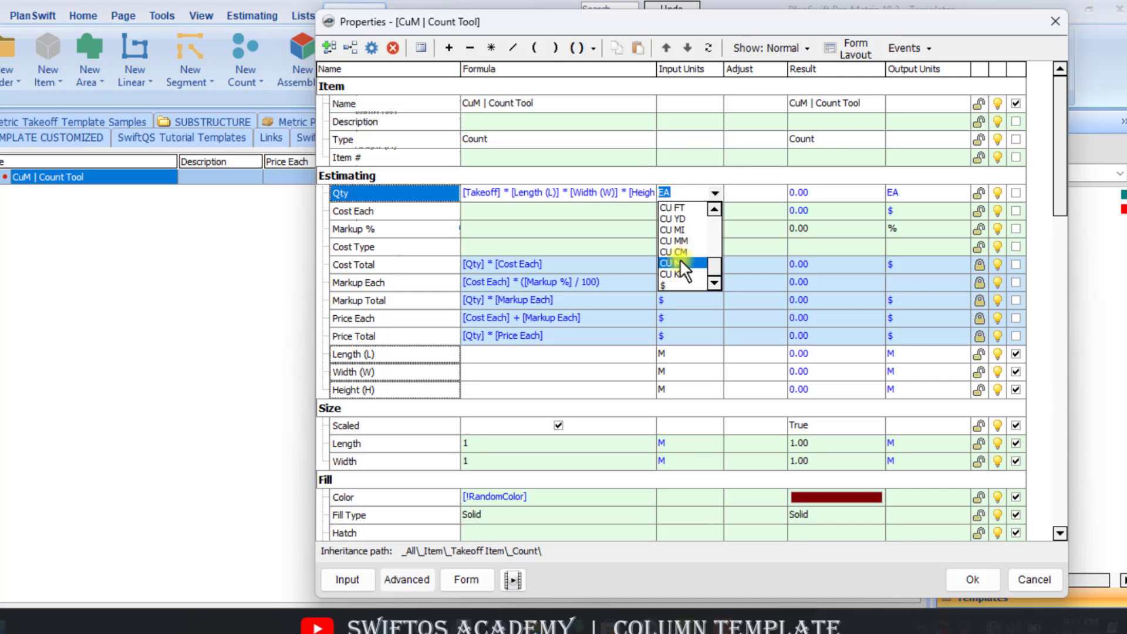
left_click(680, 262)
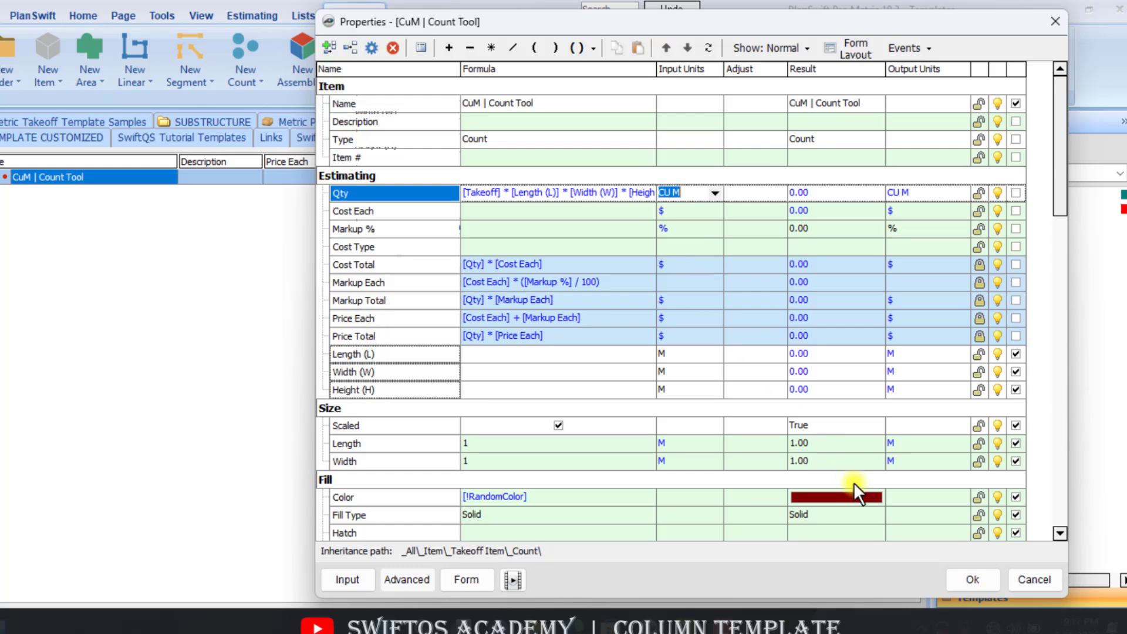
left_click(963, 587)
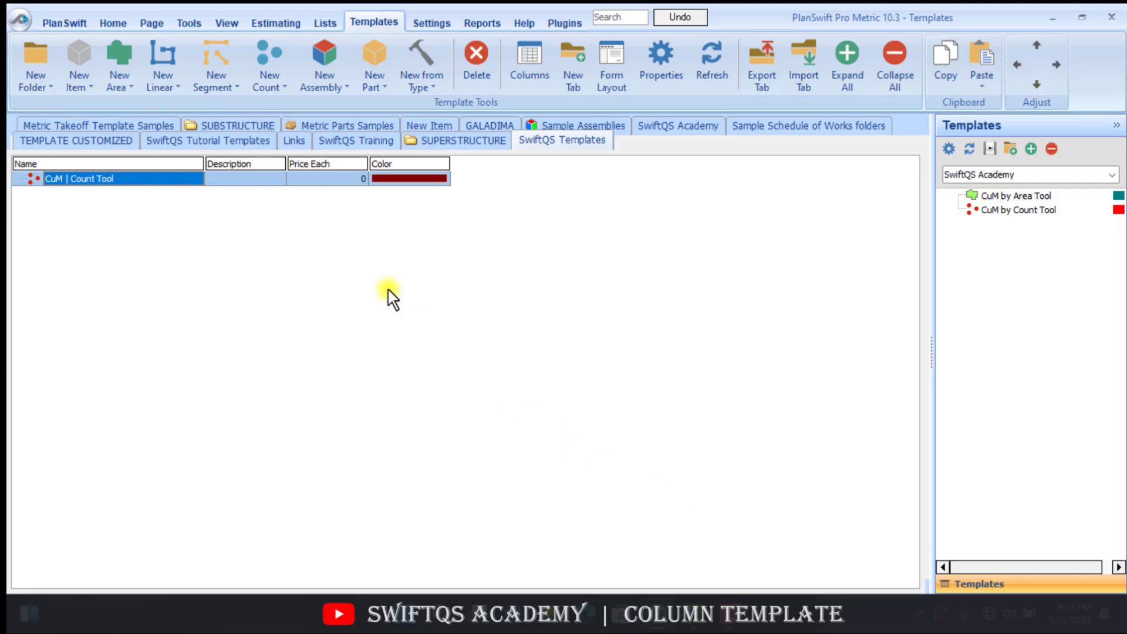
Return to the drawing, load the SwiftQS Templates list and start a new takeoff with CuM | Count Tool
left_click(118, 22)
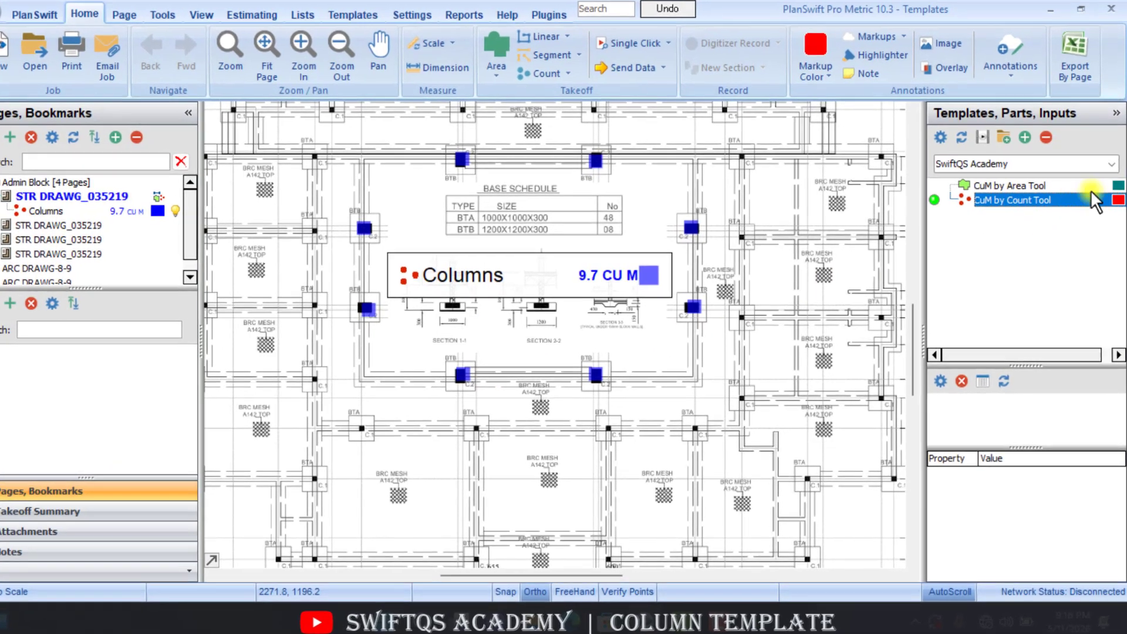
left_click(1111, 168)
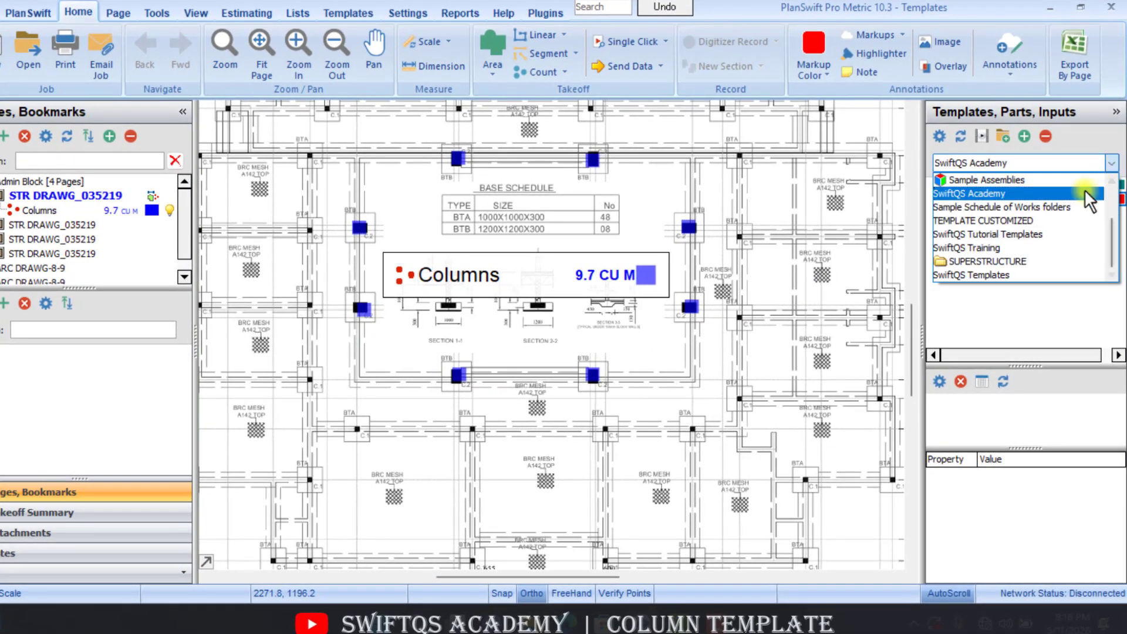
left_click(1004, 273)
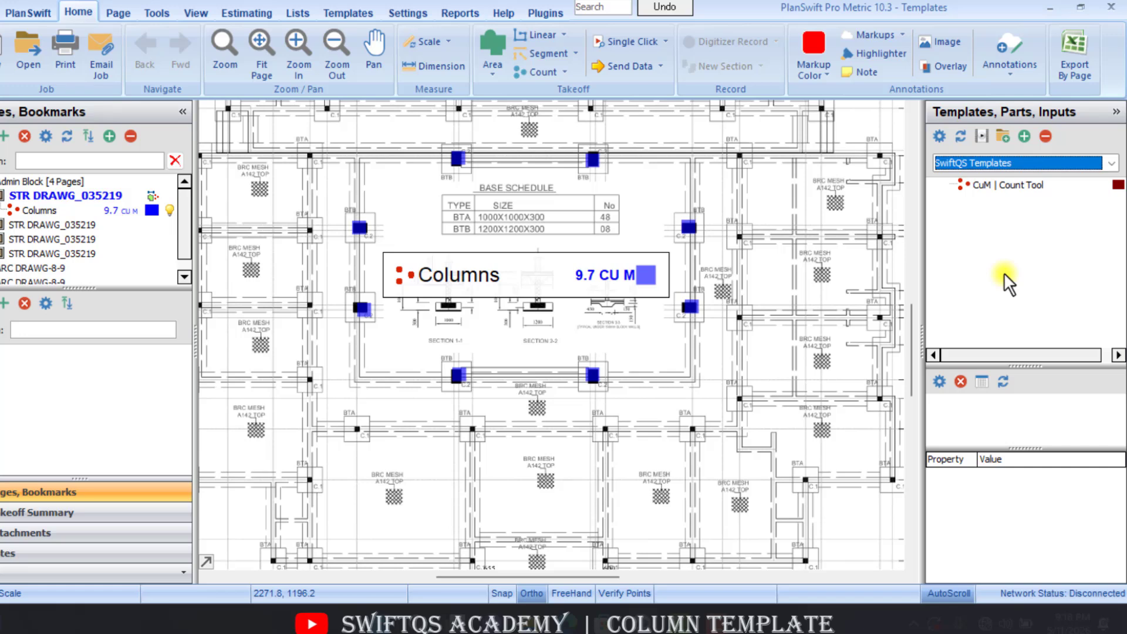
double_click(932, 187)
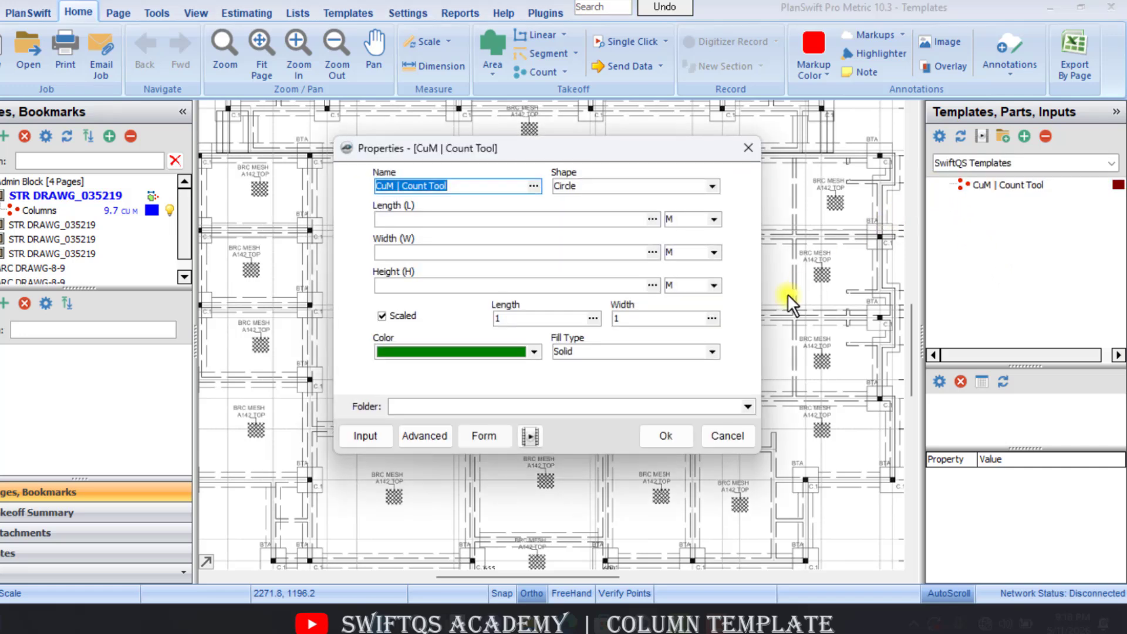
Name the takeoff Columns and set its Length (L) to 0.66, Width (W) to 0.46 and Height (H) to 4.00 m
type("Columns")
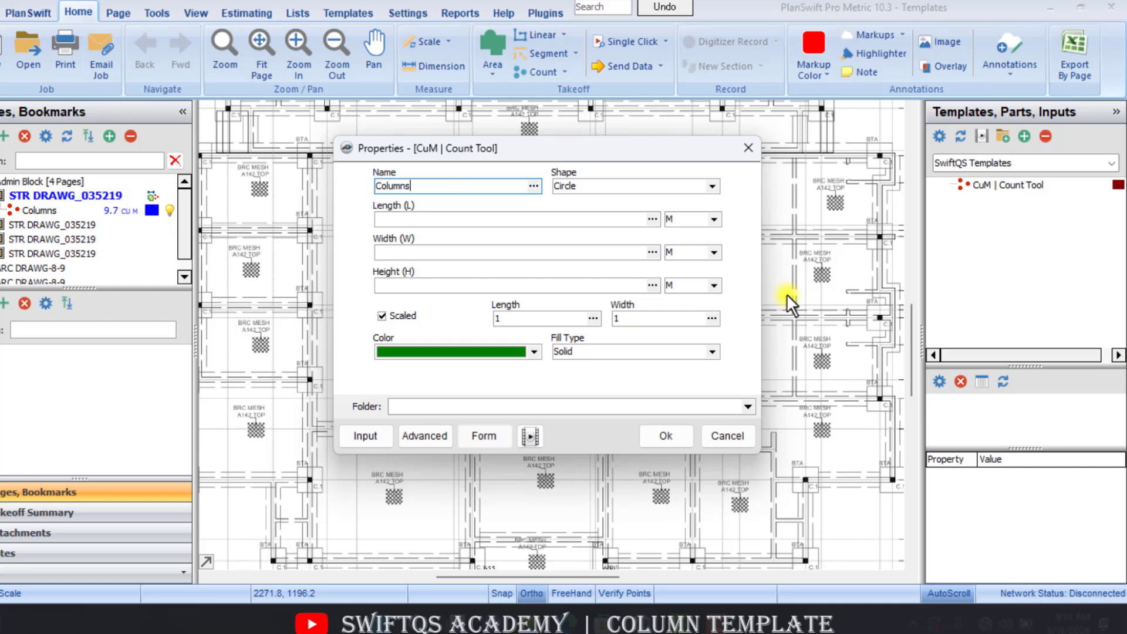
left_click(584, 218)
type("0.66")
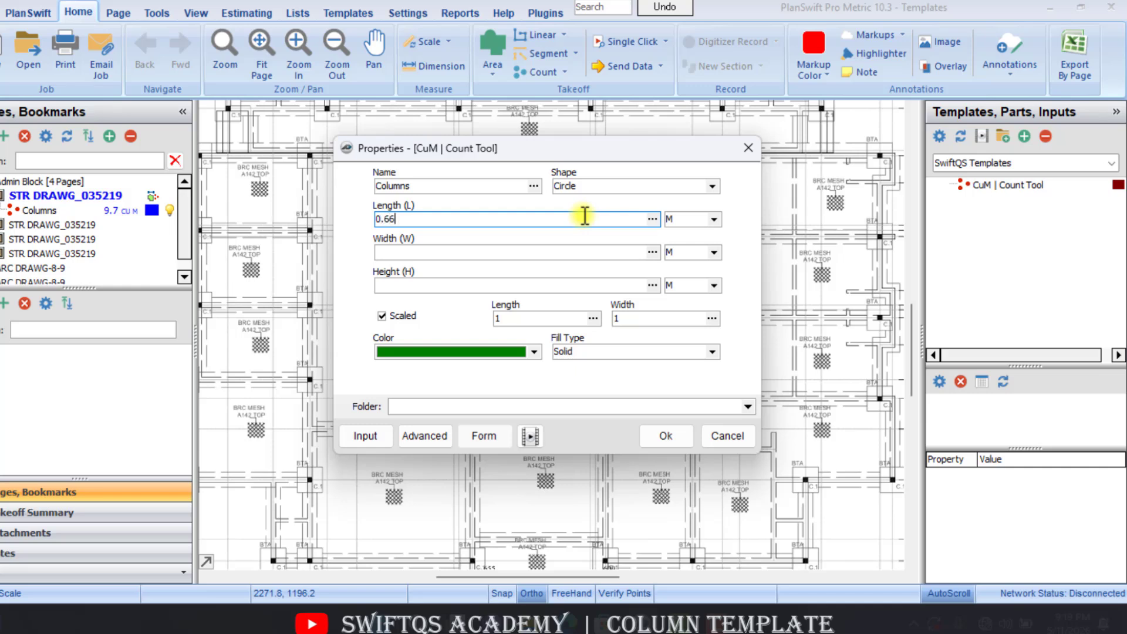
left_click(591, 251)
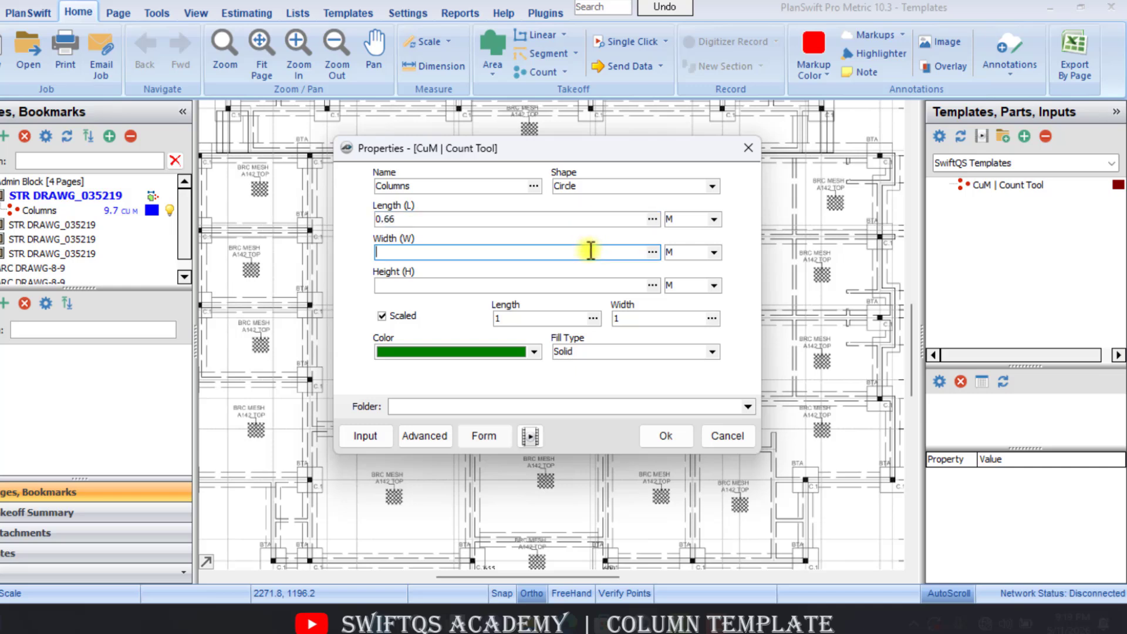
type("0.46")
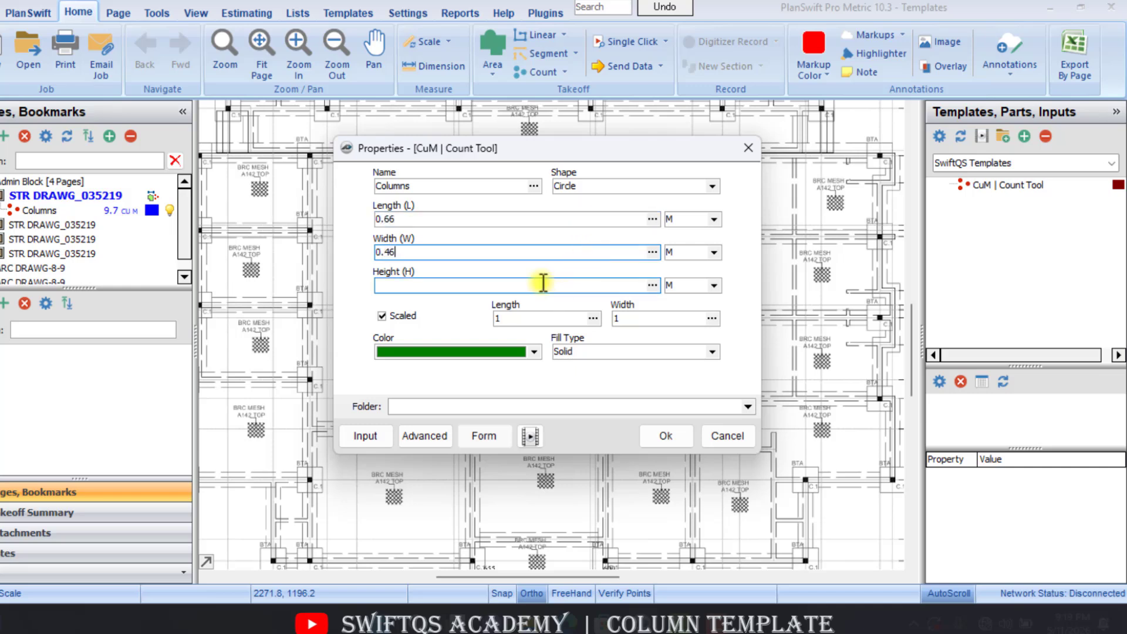
left_click(543, 283)
type("4.00")
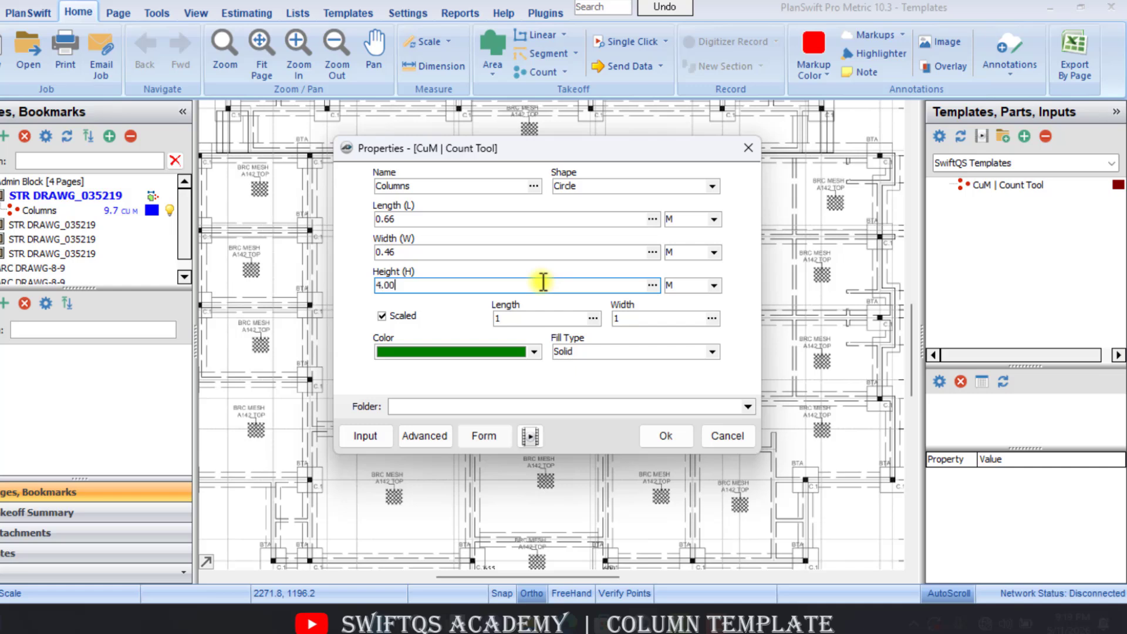
Change the takeoff's colour to red and accept its properties to begin counting on the drawing
left_click(532, 355)
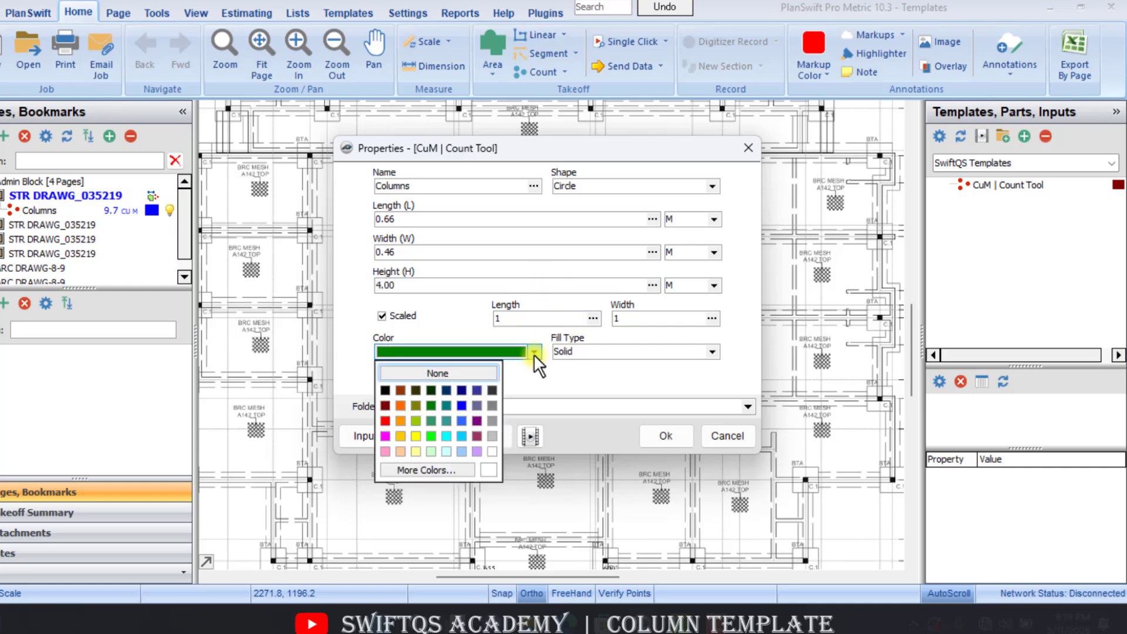
left_click(386, 420)
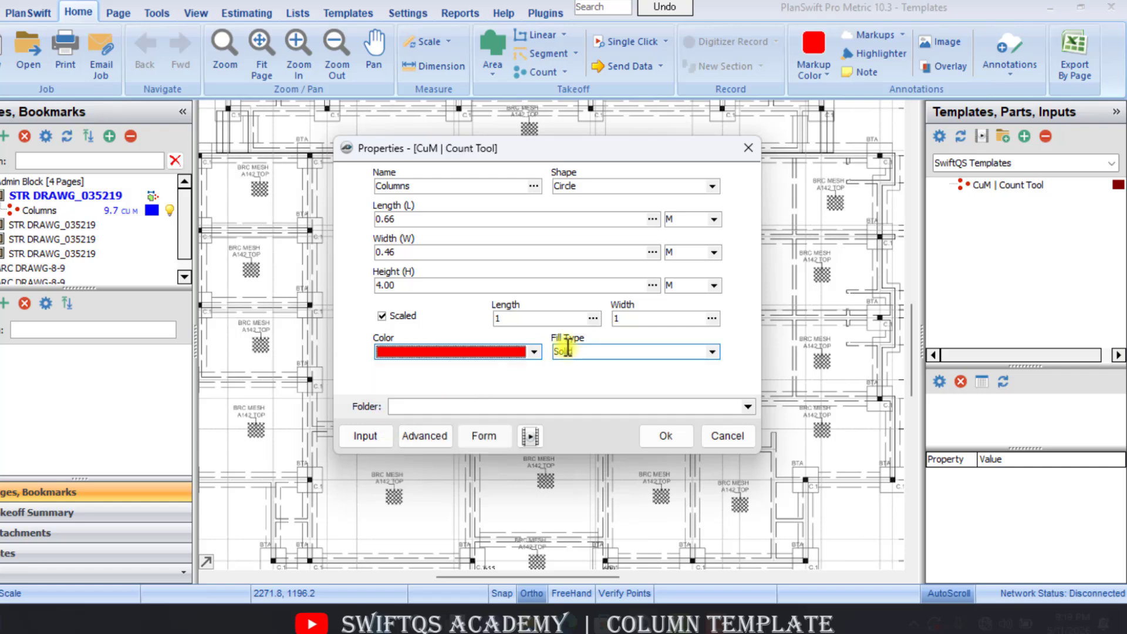
left_click(657, 439)
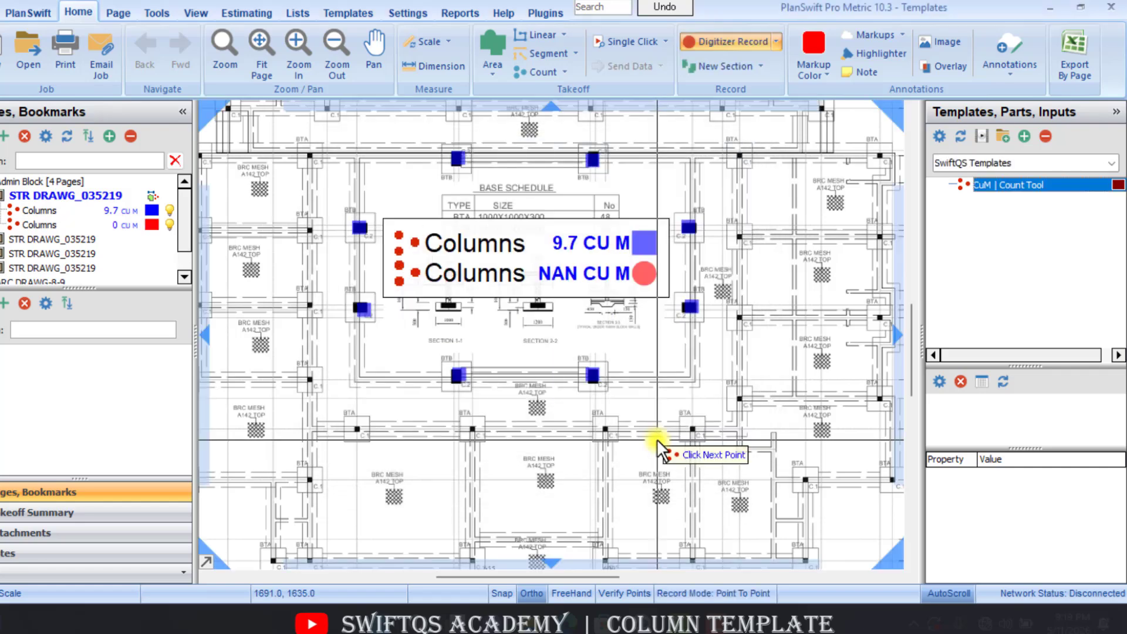
Place eight count points, one beside each column already marked in blue around the base schedule, and stop recording
left_click(317, 309)
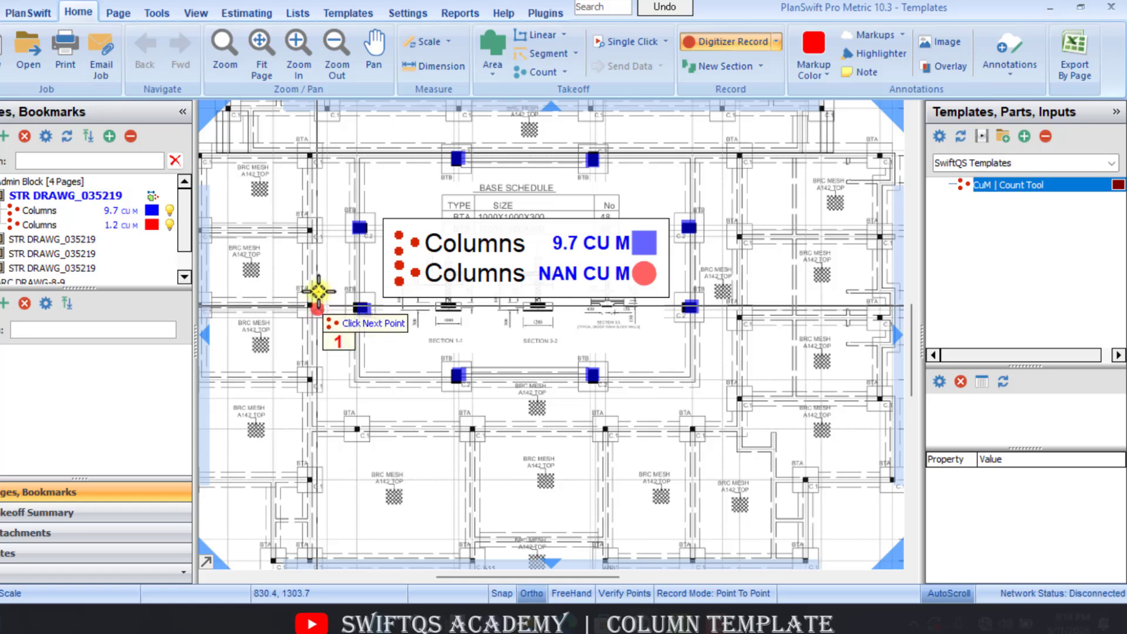
left_click(319, 231)
left_click(460, 122)
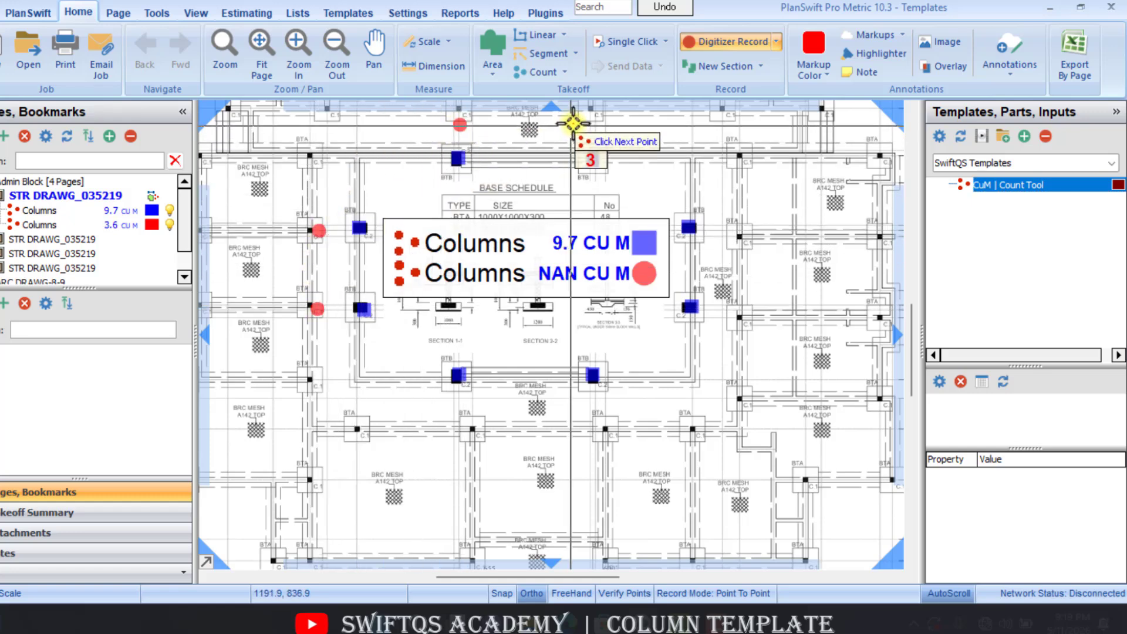
left_click(593, 122)
left_click(717, 243)
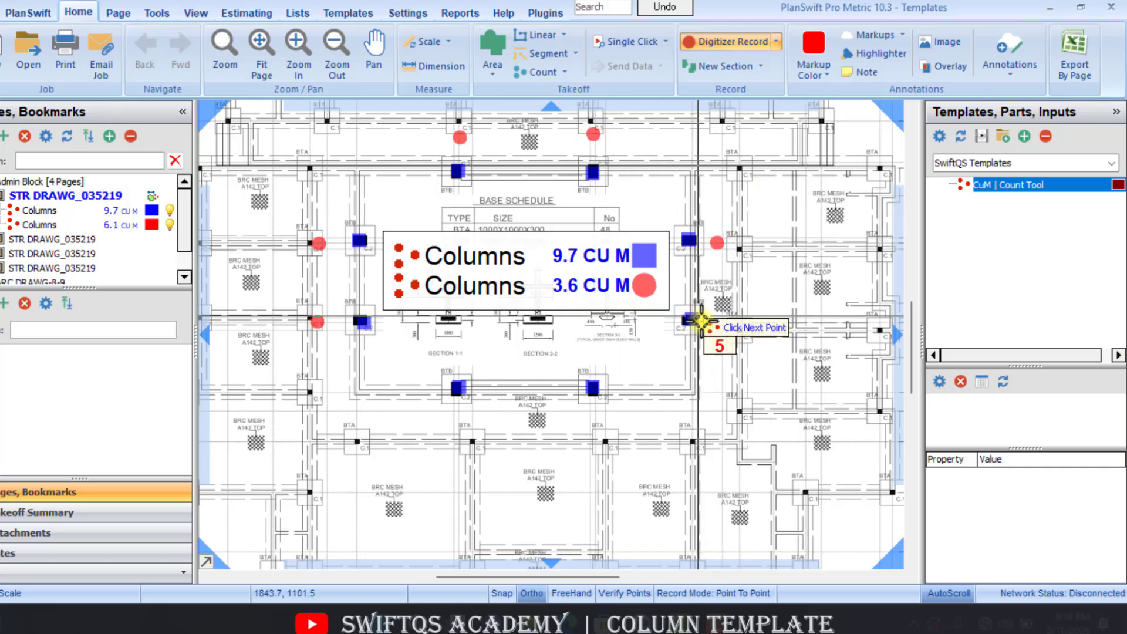
left_click(714, 317)
left_click(594, 417)
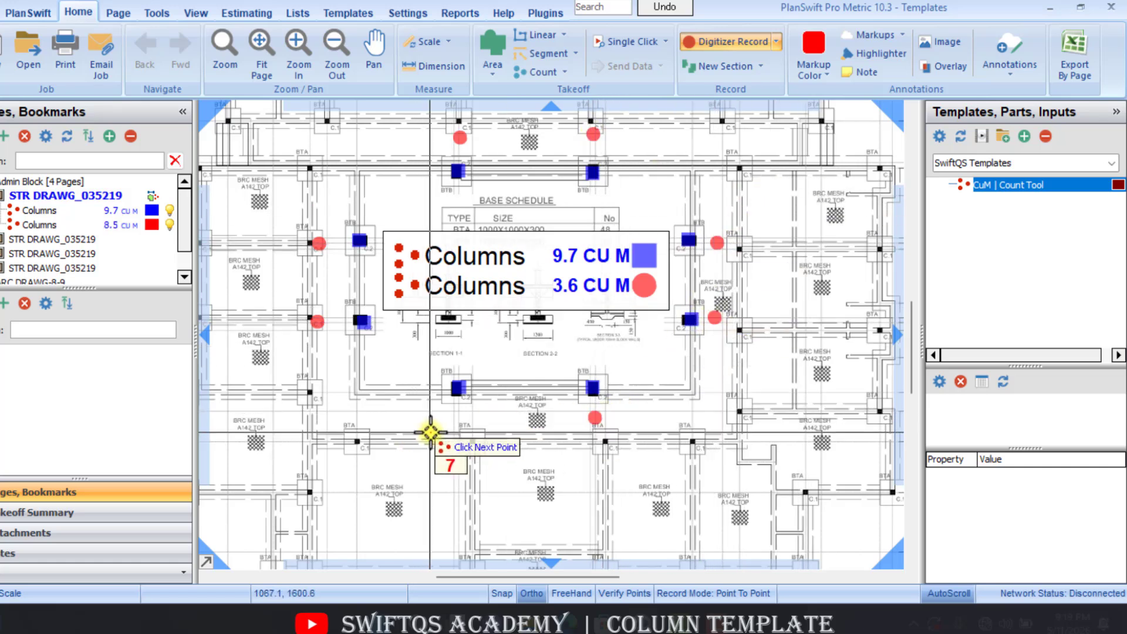
left_click(457, 421)
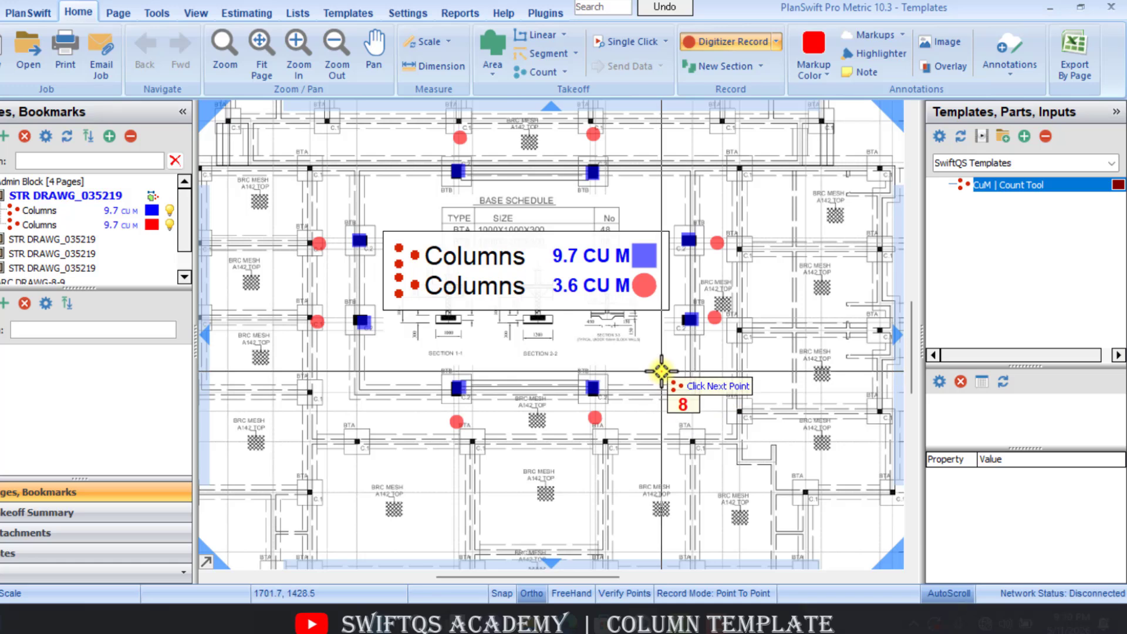
right_click(662, 371)
left_click(686, 403)
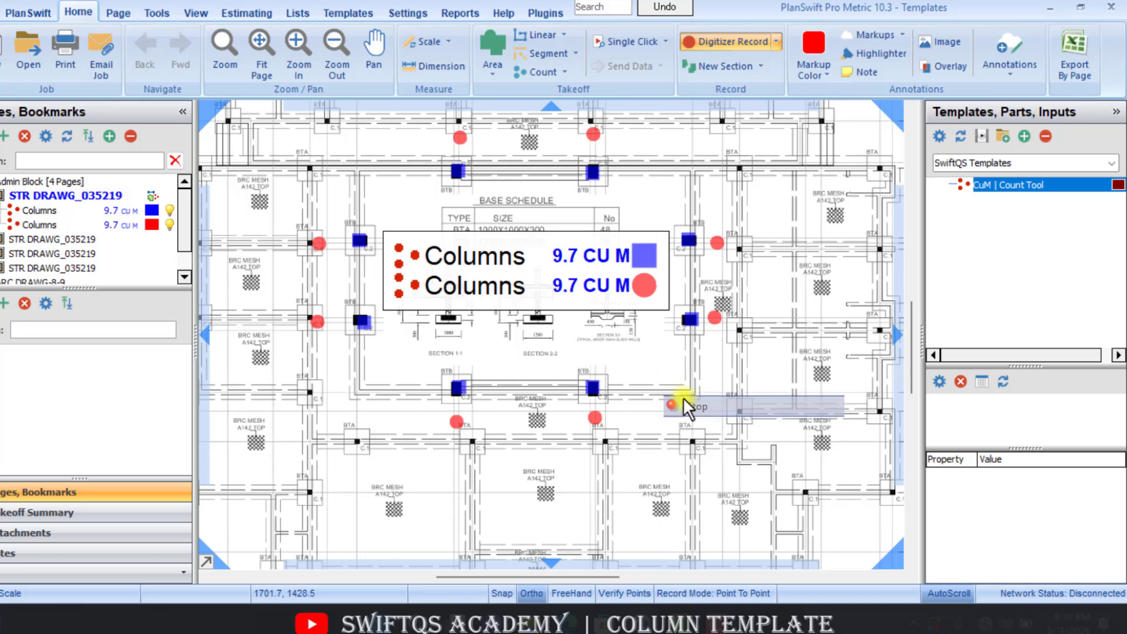